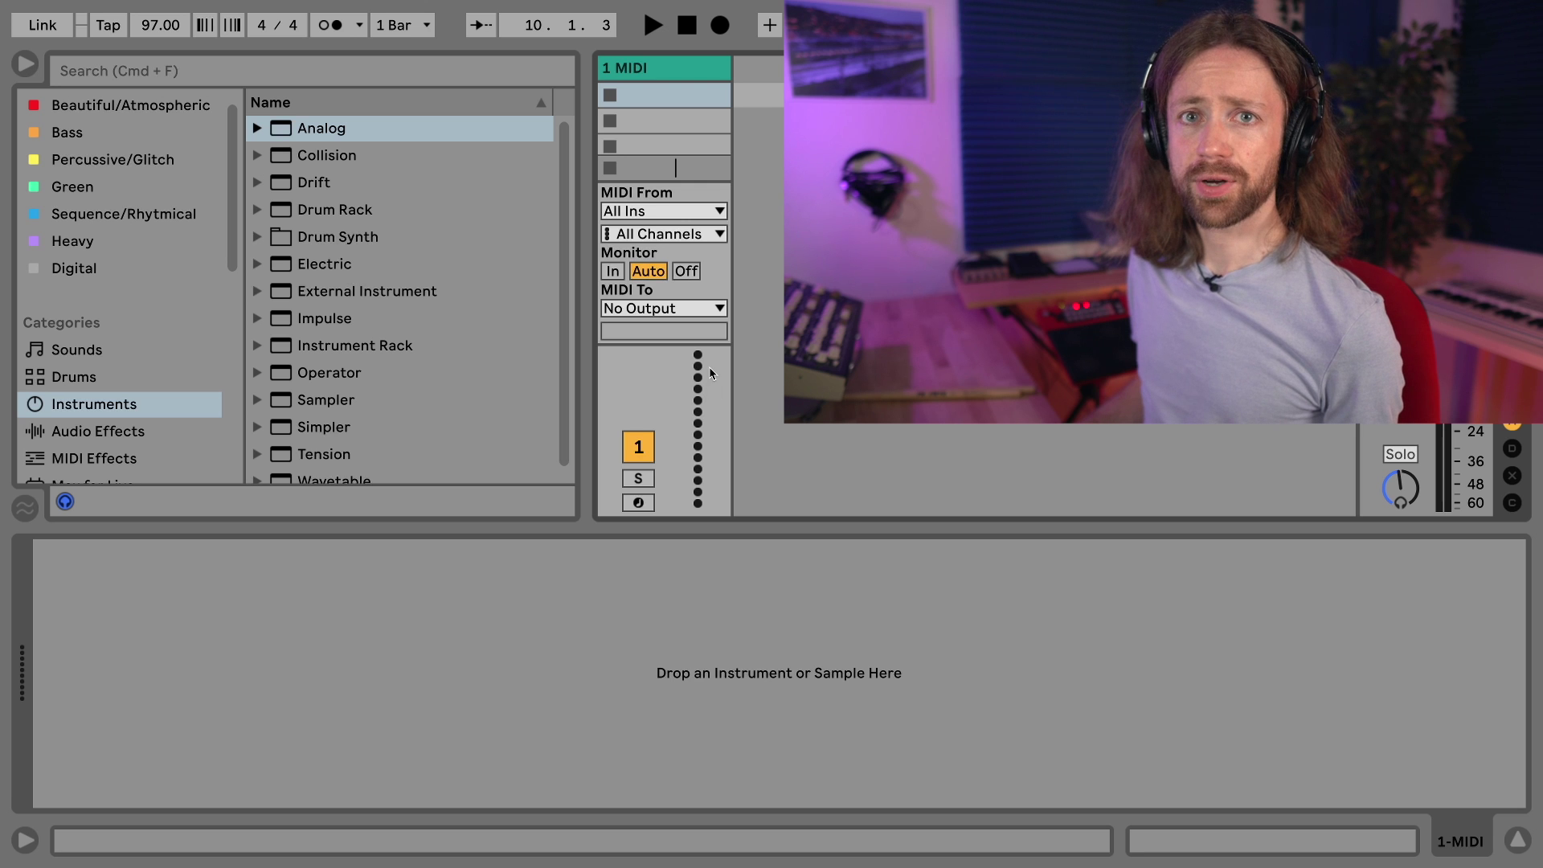
# Load Analog onto the MIDI track and select the device.
pyautogui.doubleClick(359, 127)
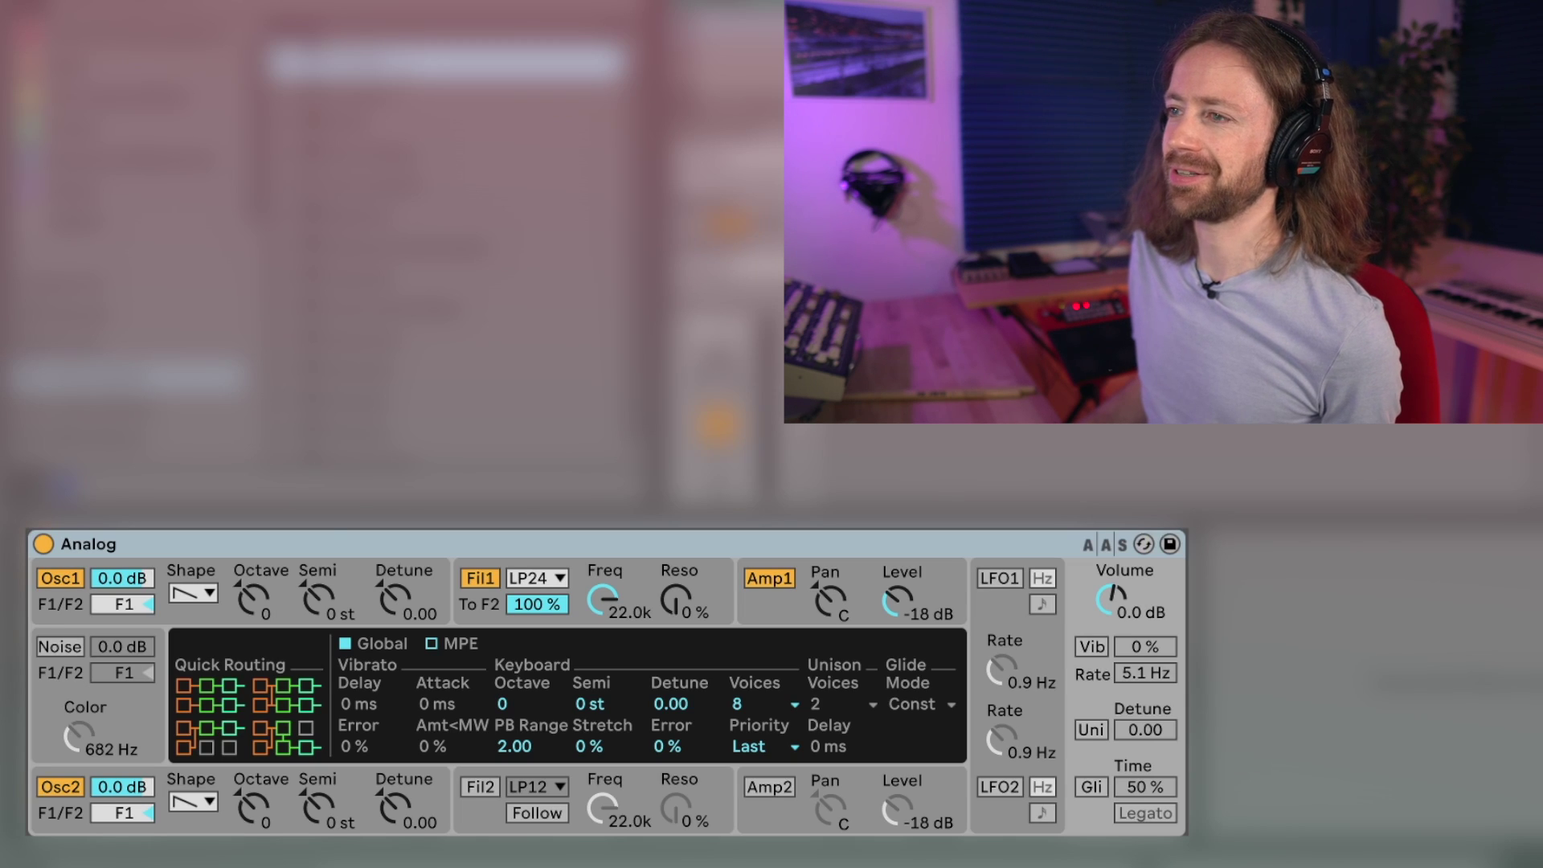
pyautogui.click(341, 547)
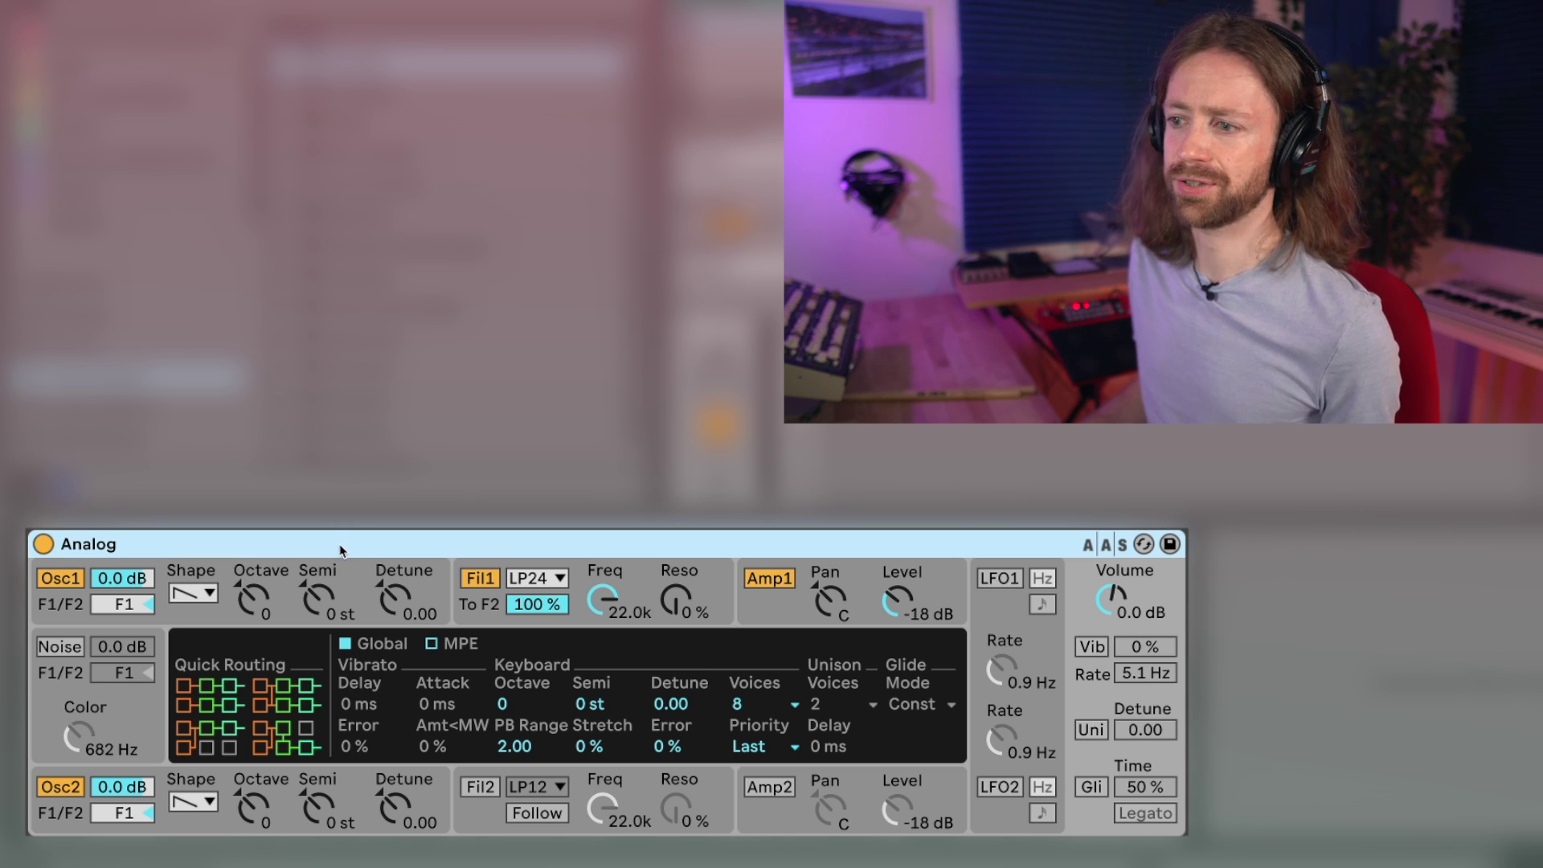
pyautogui.click(53, 604)
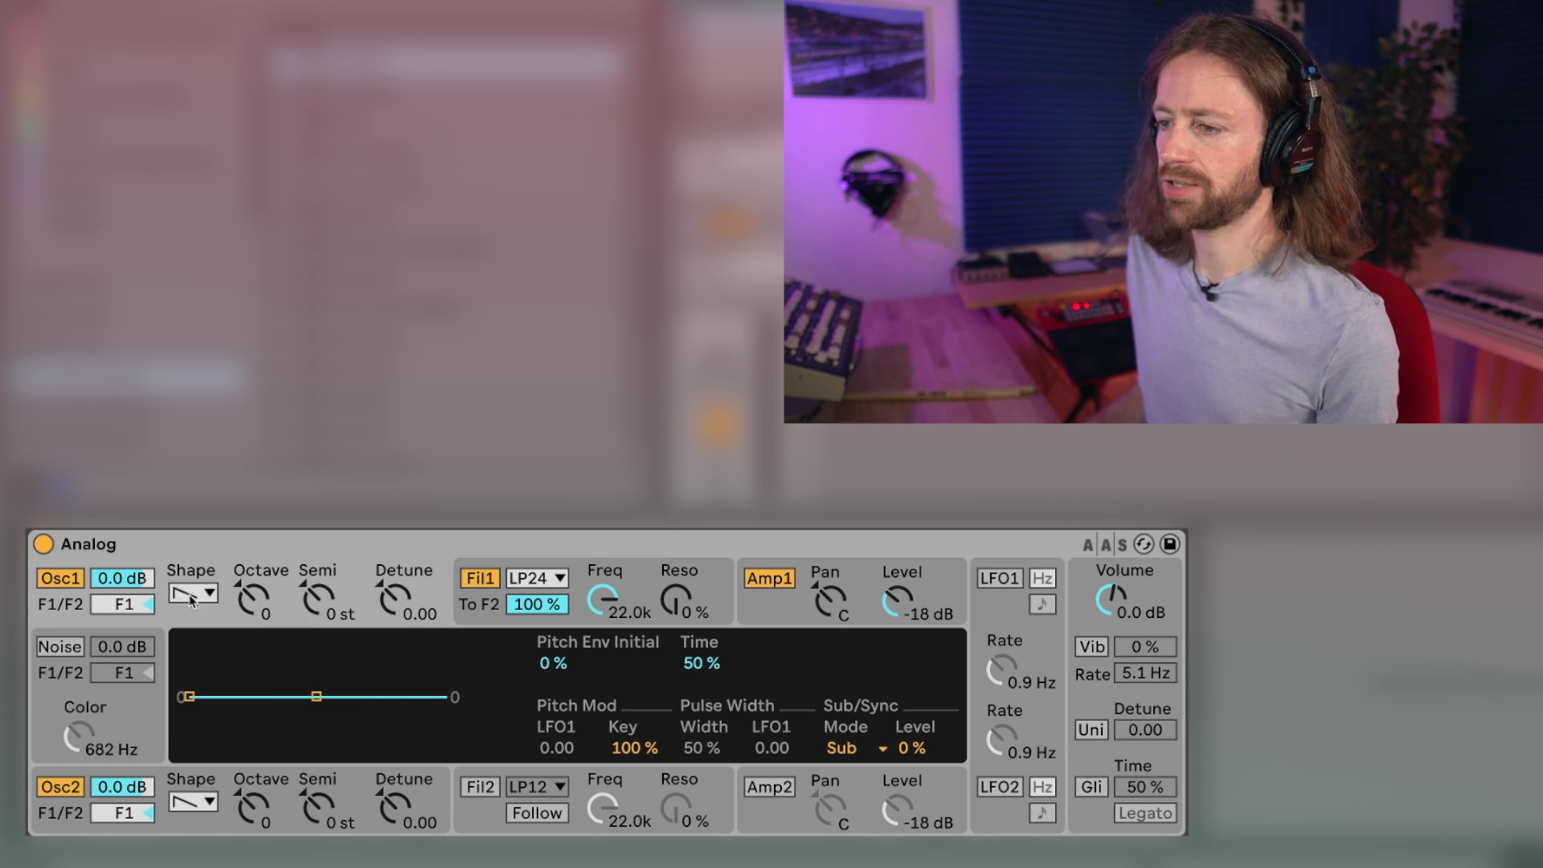
# Raise Osc 2 one octave with 0.09 detune and set Osc 1's sub level to 75%.
pyautogui.click(63, 814)
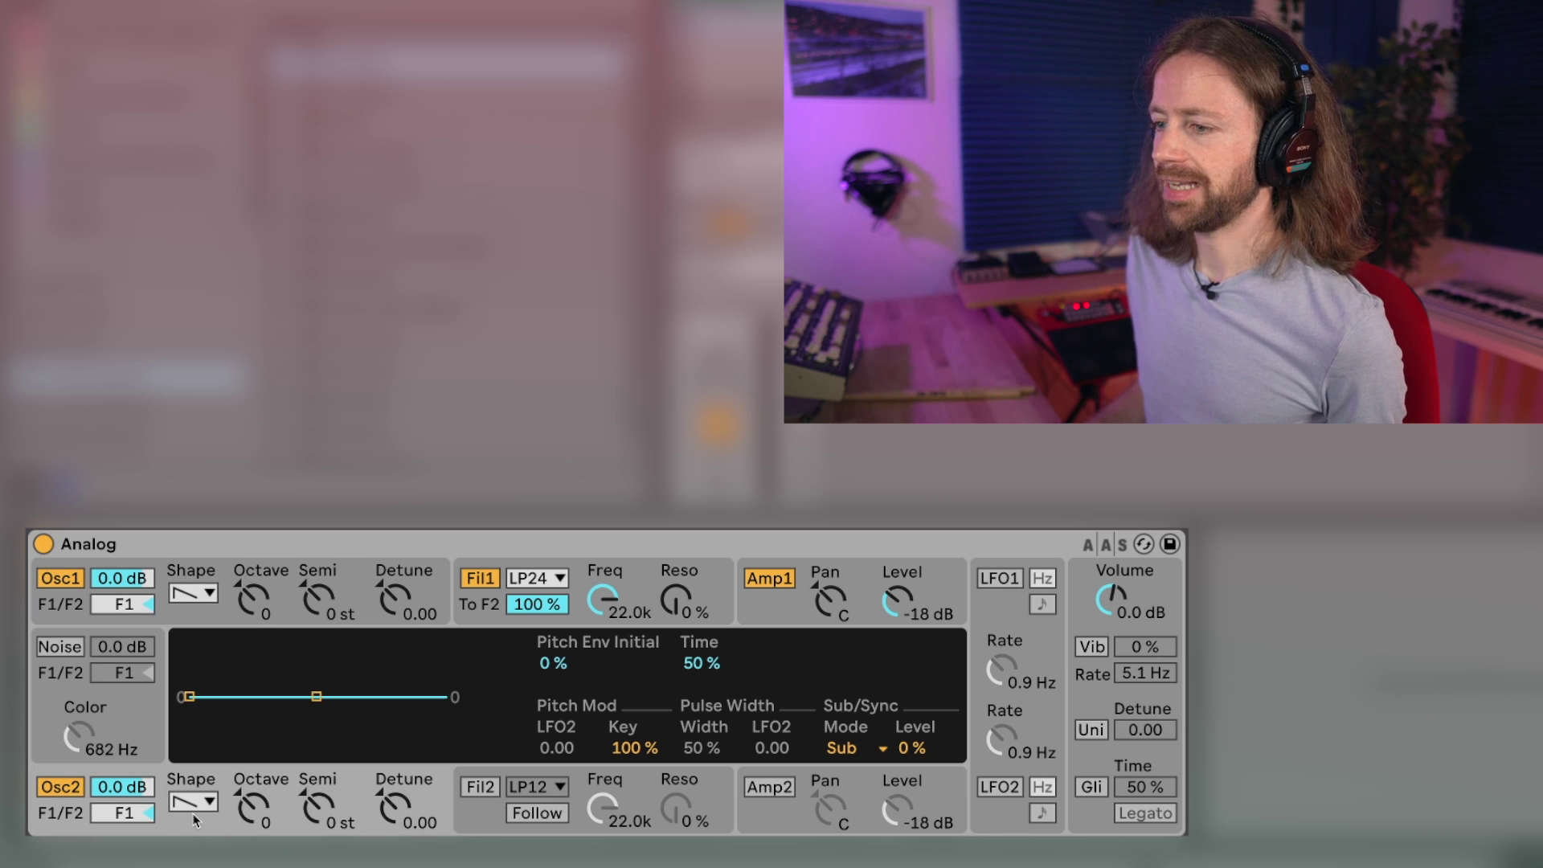
pyautogui.moveTo(251, 804); pyautogui.dragTo(252, 792)
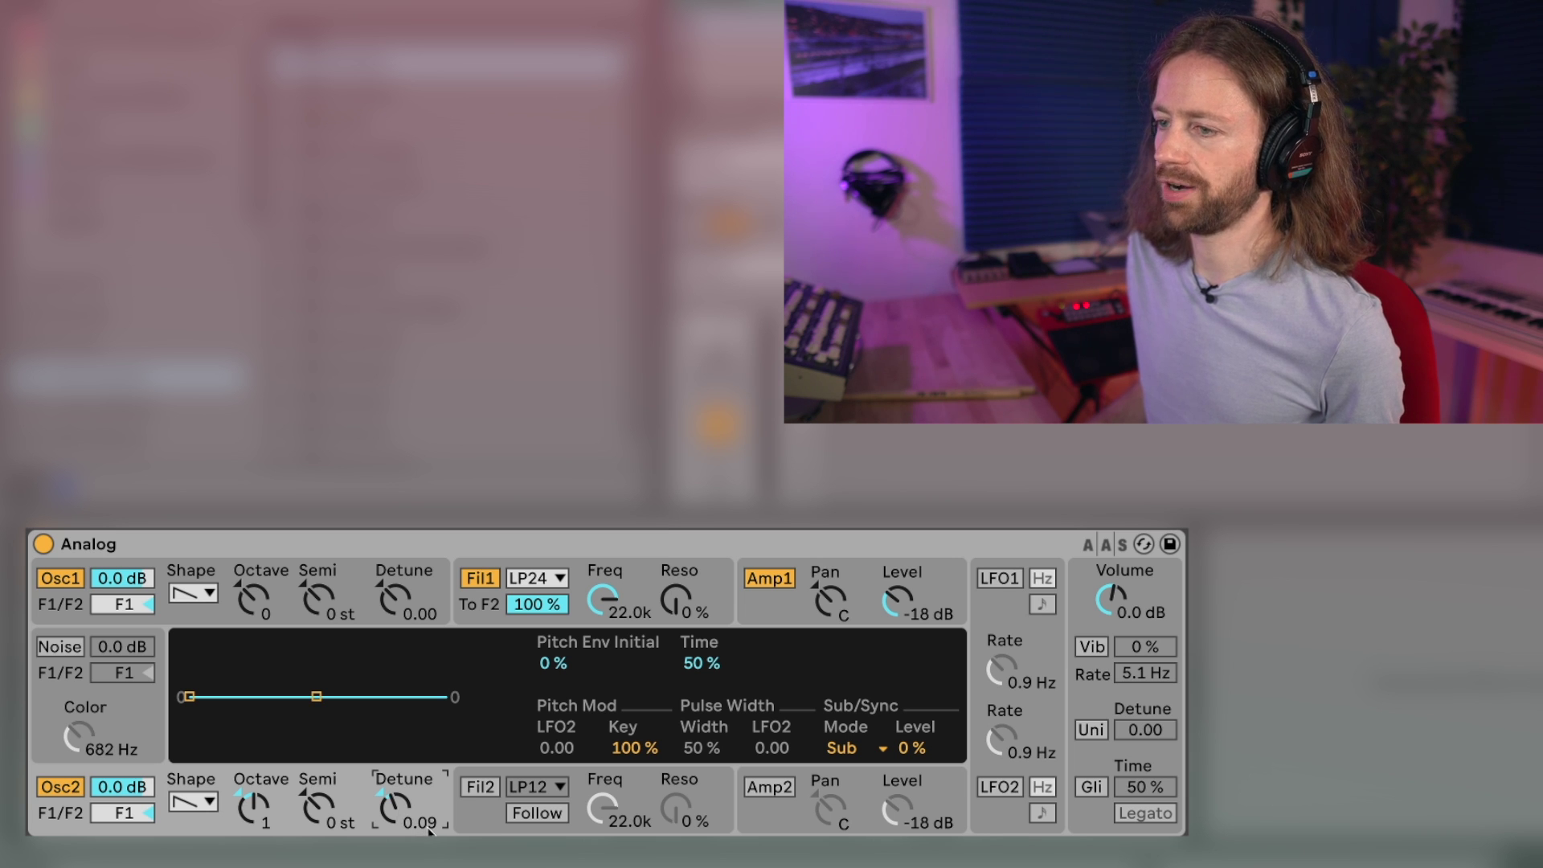
pyautogui.click(71, 606)
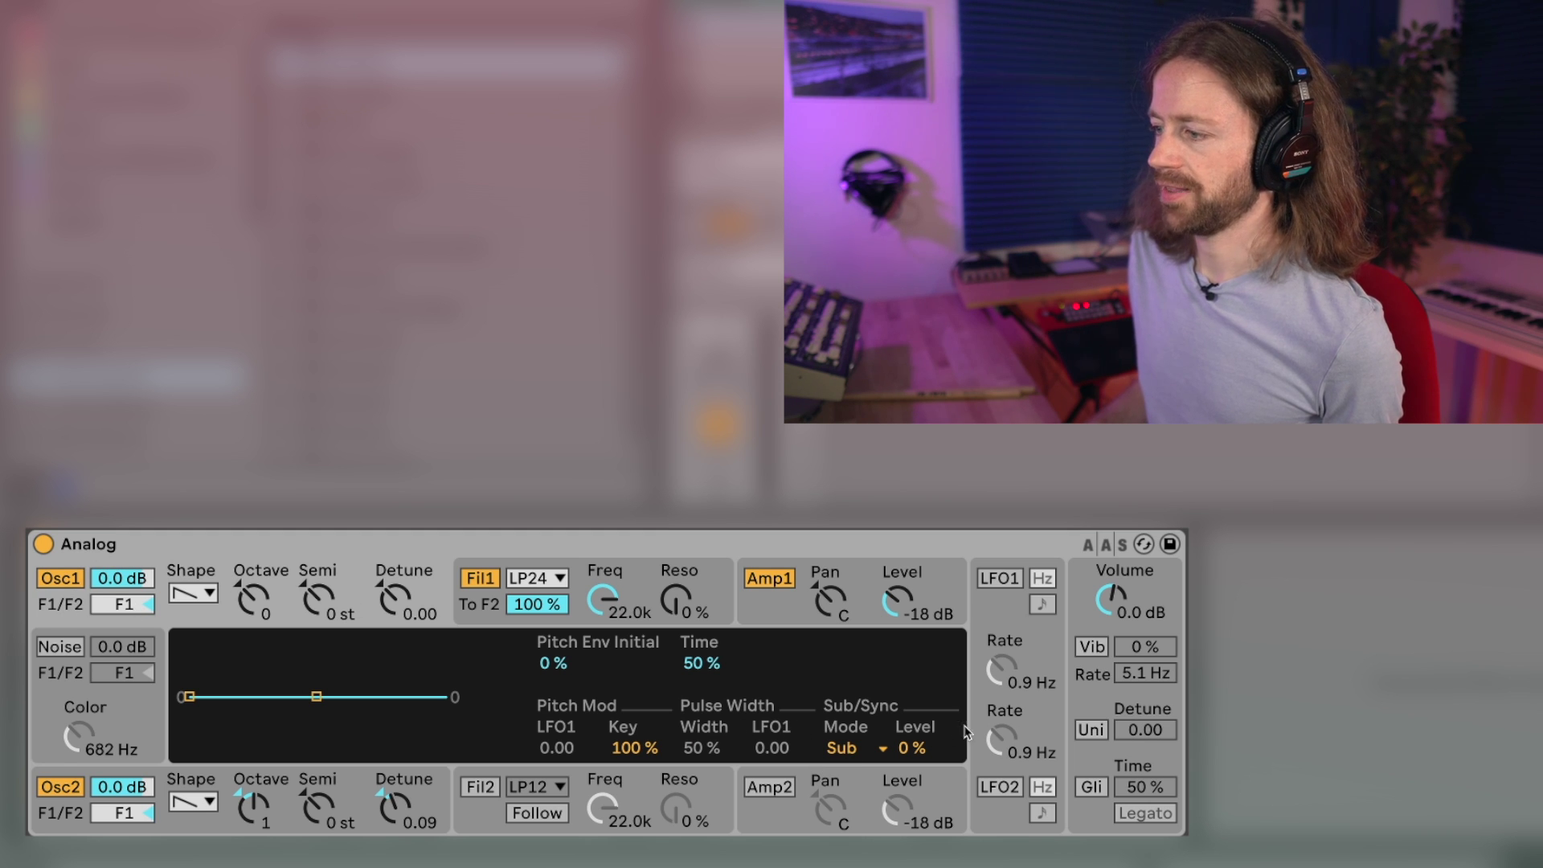
pyautogui.moveTo(912, 758); pyautogui.dragTo(912, 703)
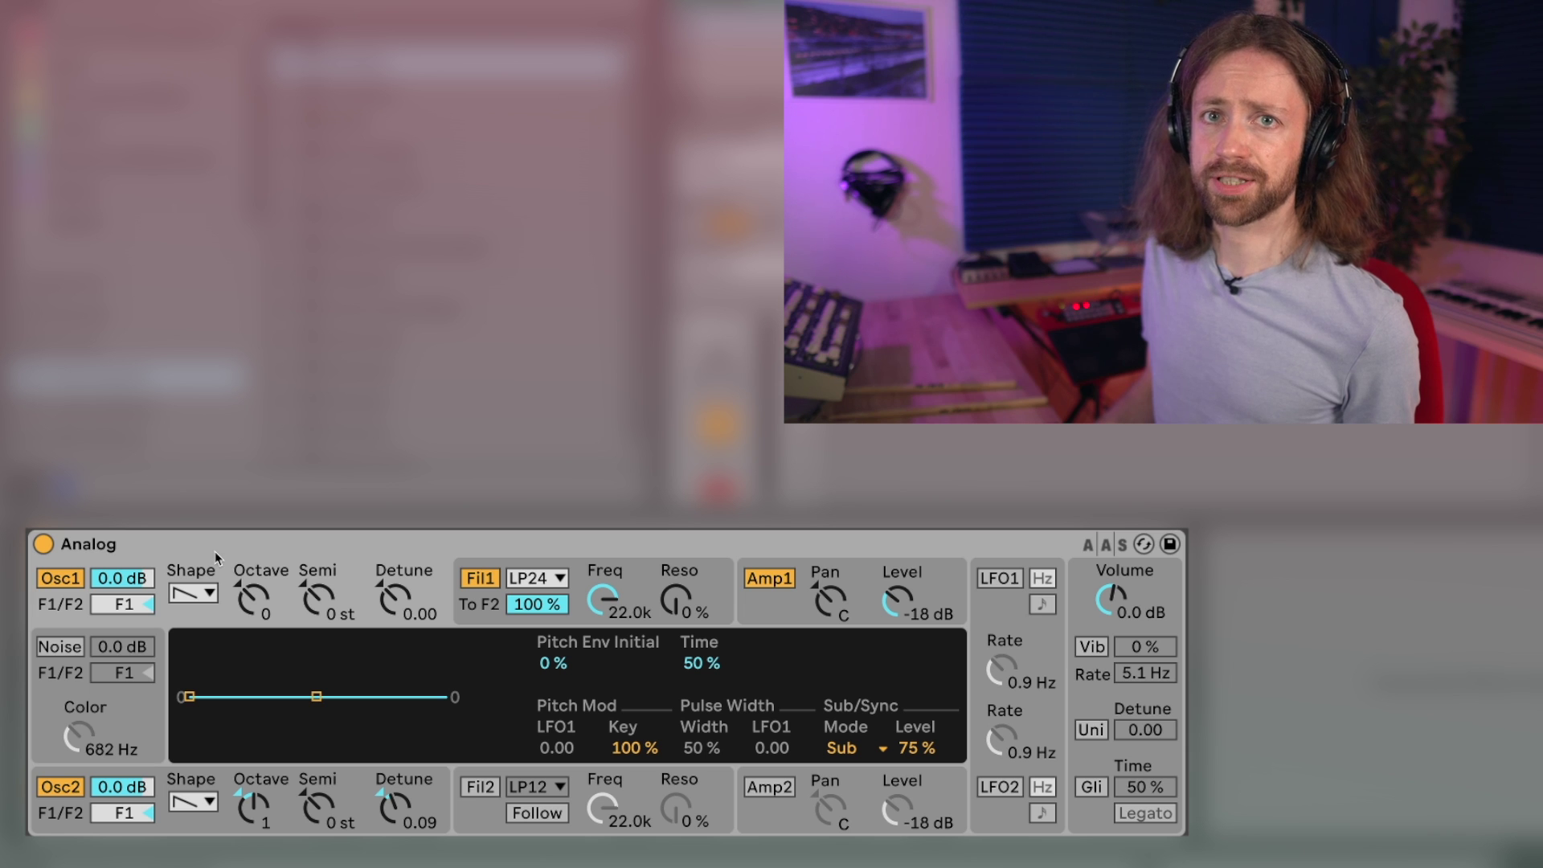
# Set Amp 1 sustain to 1.00 and lower Env<Vel from 4.00.
pyautogui.click(772, 615)
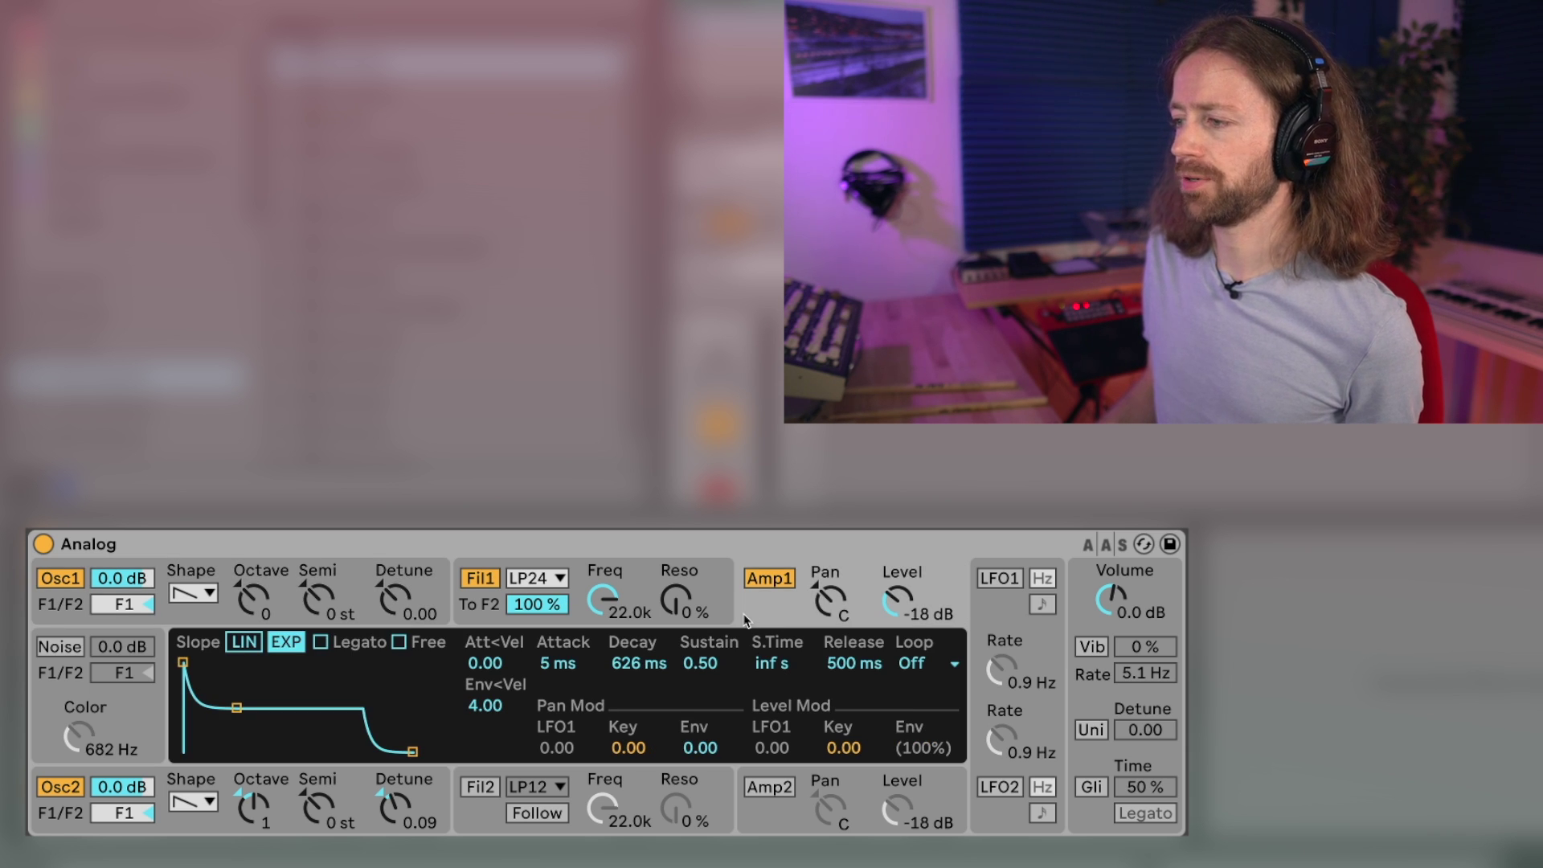
pyautogui.moveTo(710, 674); pyautogui.dragTo(710, 627)
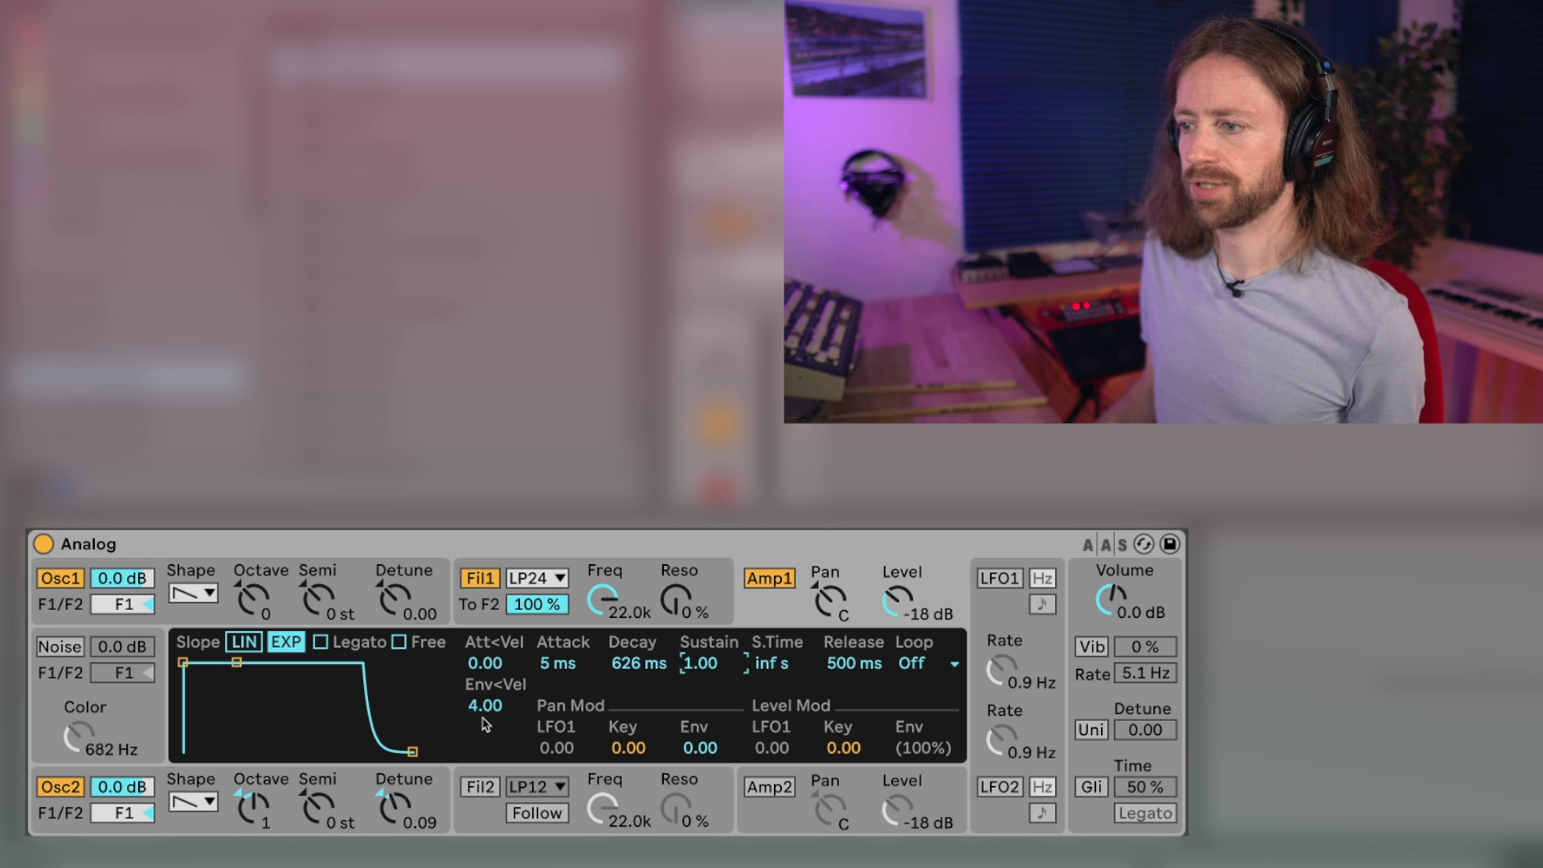
pyautogui.moveTo(485, 707); pyautogui.dragTo(485, 712)
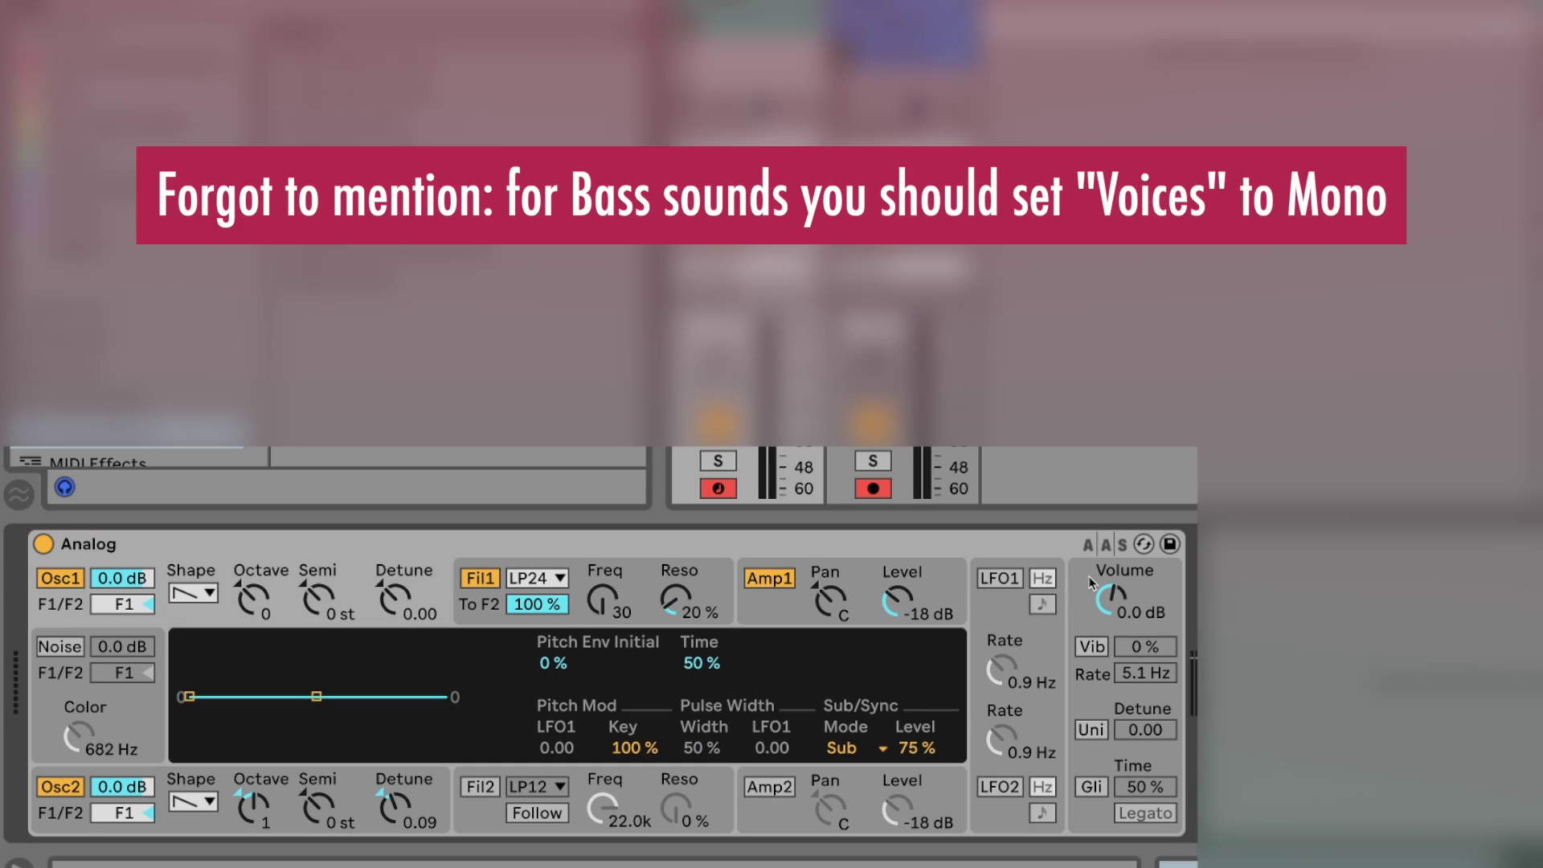
# Set Analog's Voices to Mono in the global section.
pyautogui.click(1089, 576)
pyautogui.click(738, 704)
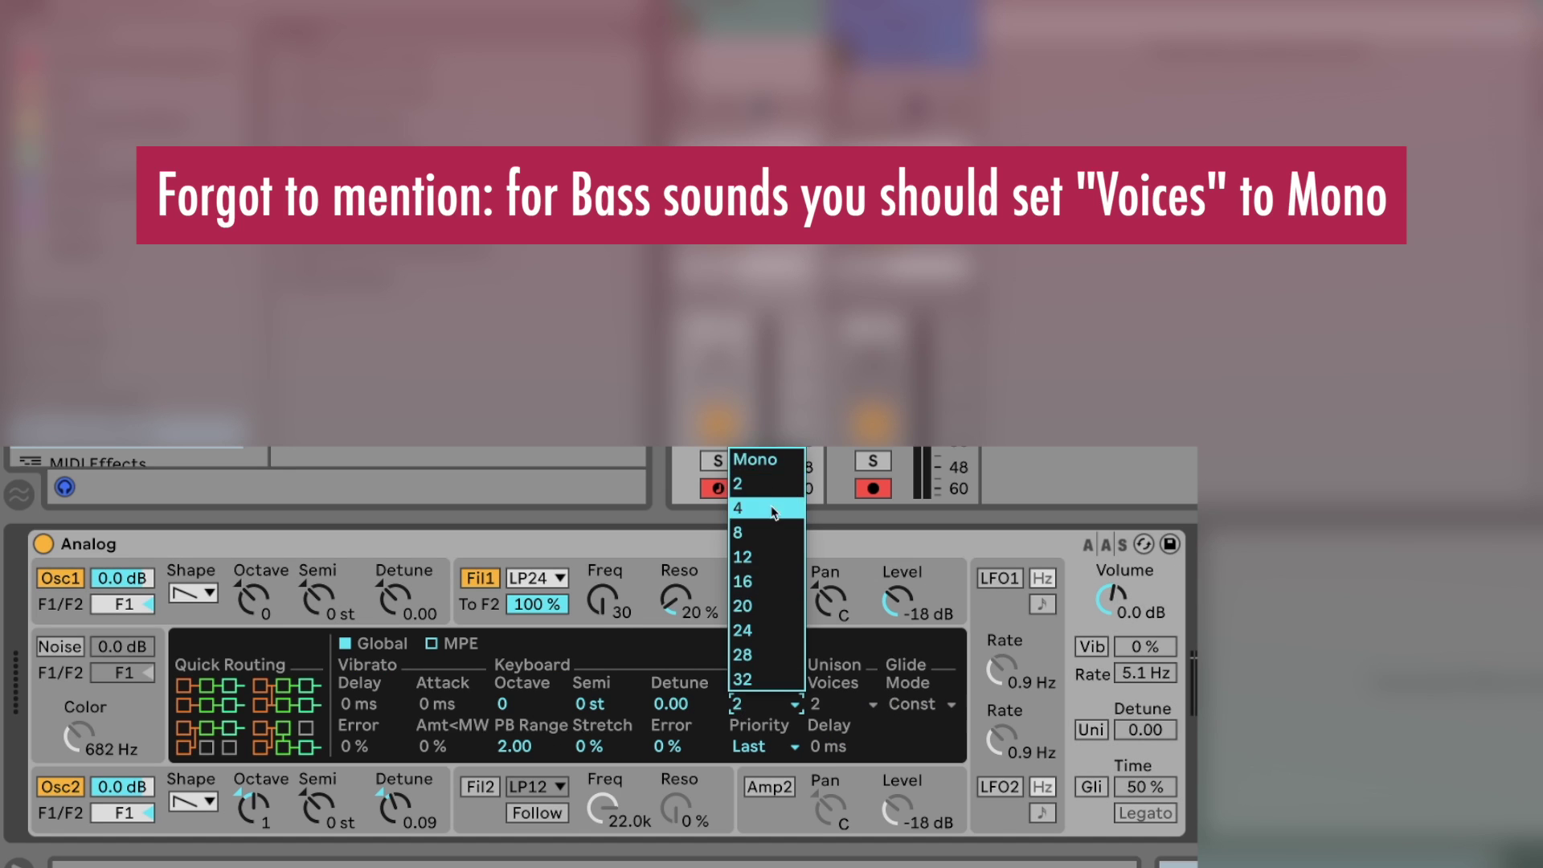
pyautogui.click(765, 466)
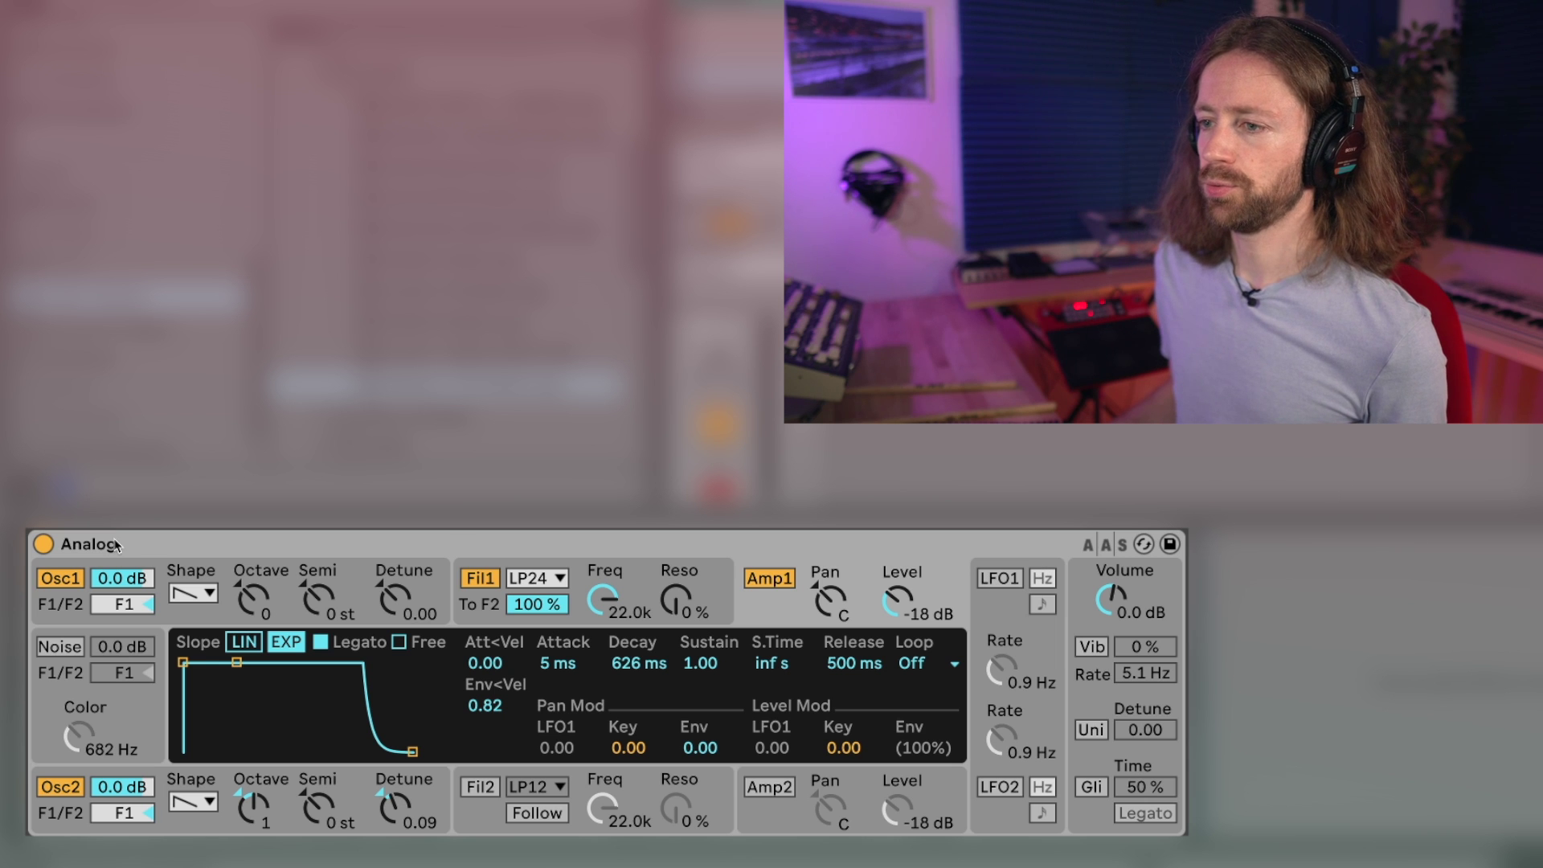
# Group Analog into an Instrument Rack with Cmd+G and show its eight macros.
pyautogui.click(125, 547)
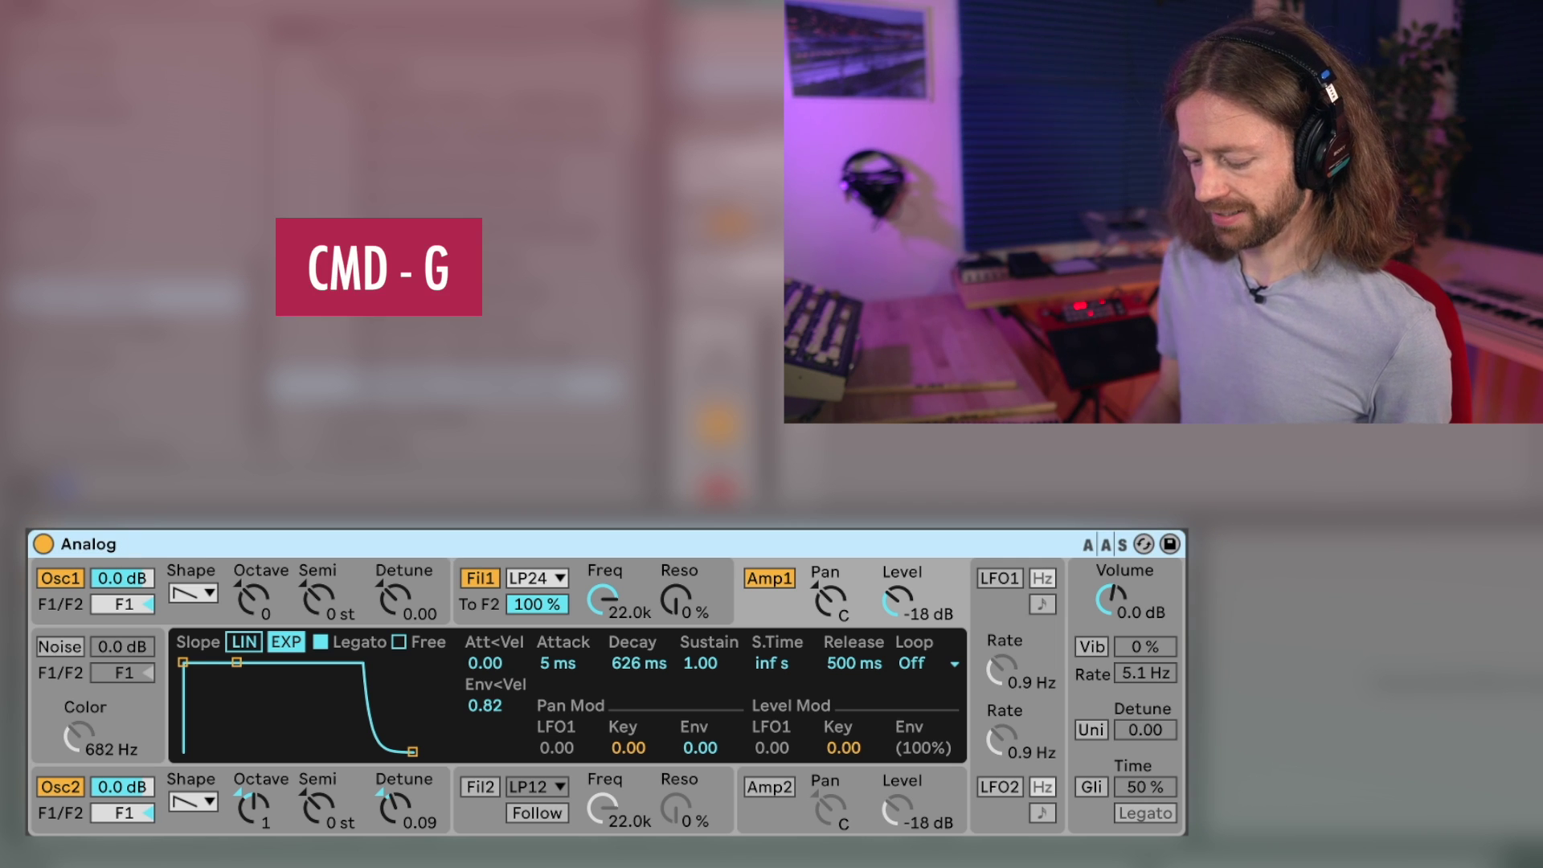
pyautogui.press('super+g')
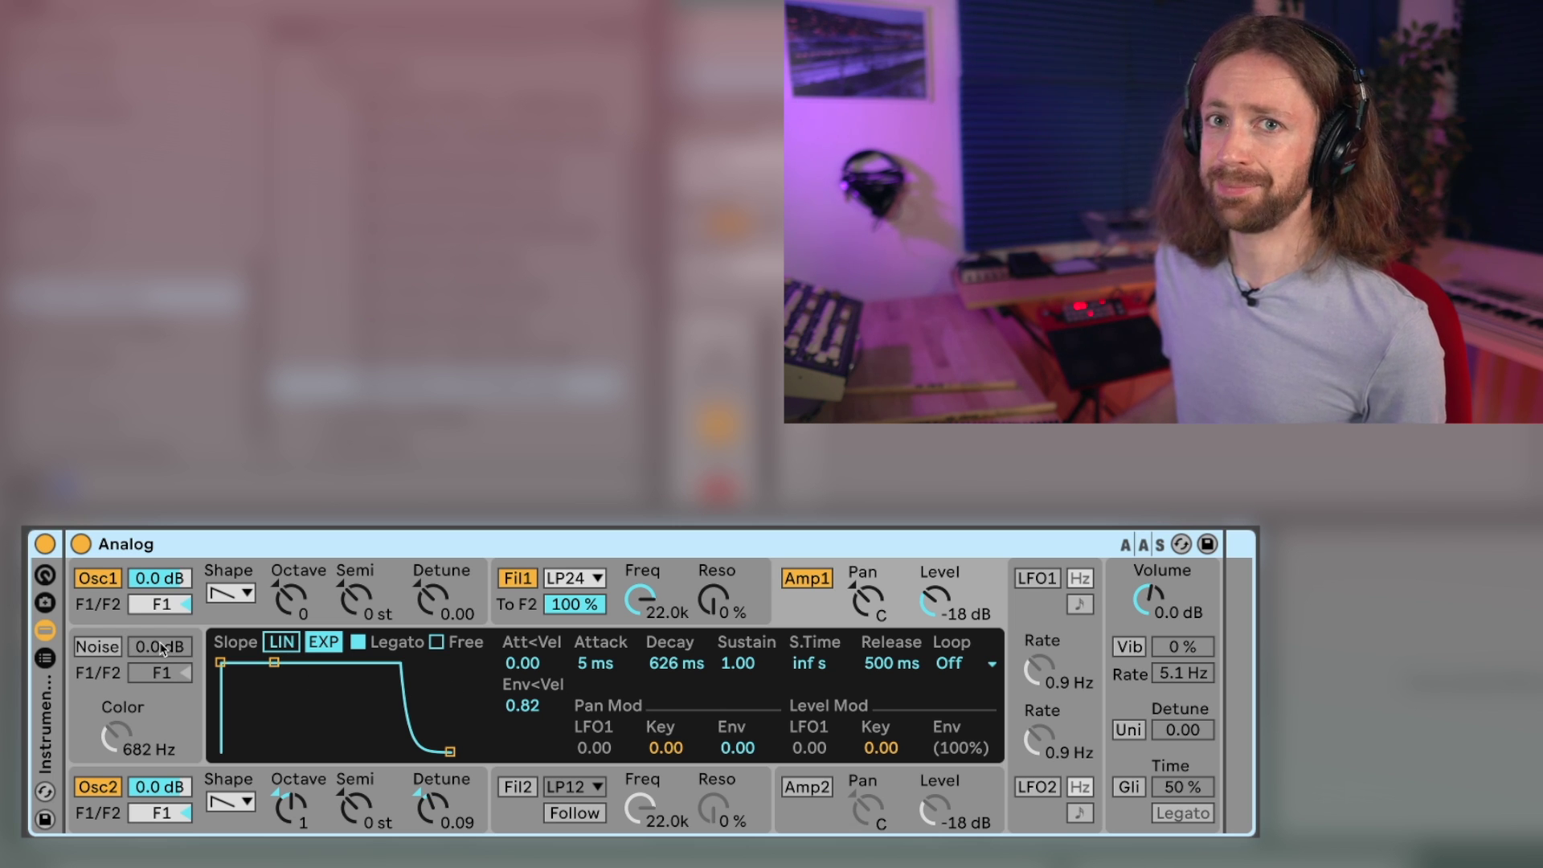
pyautogui.click(49, 581)
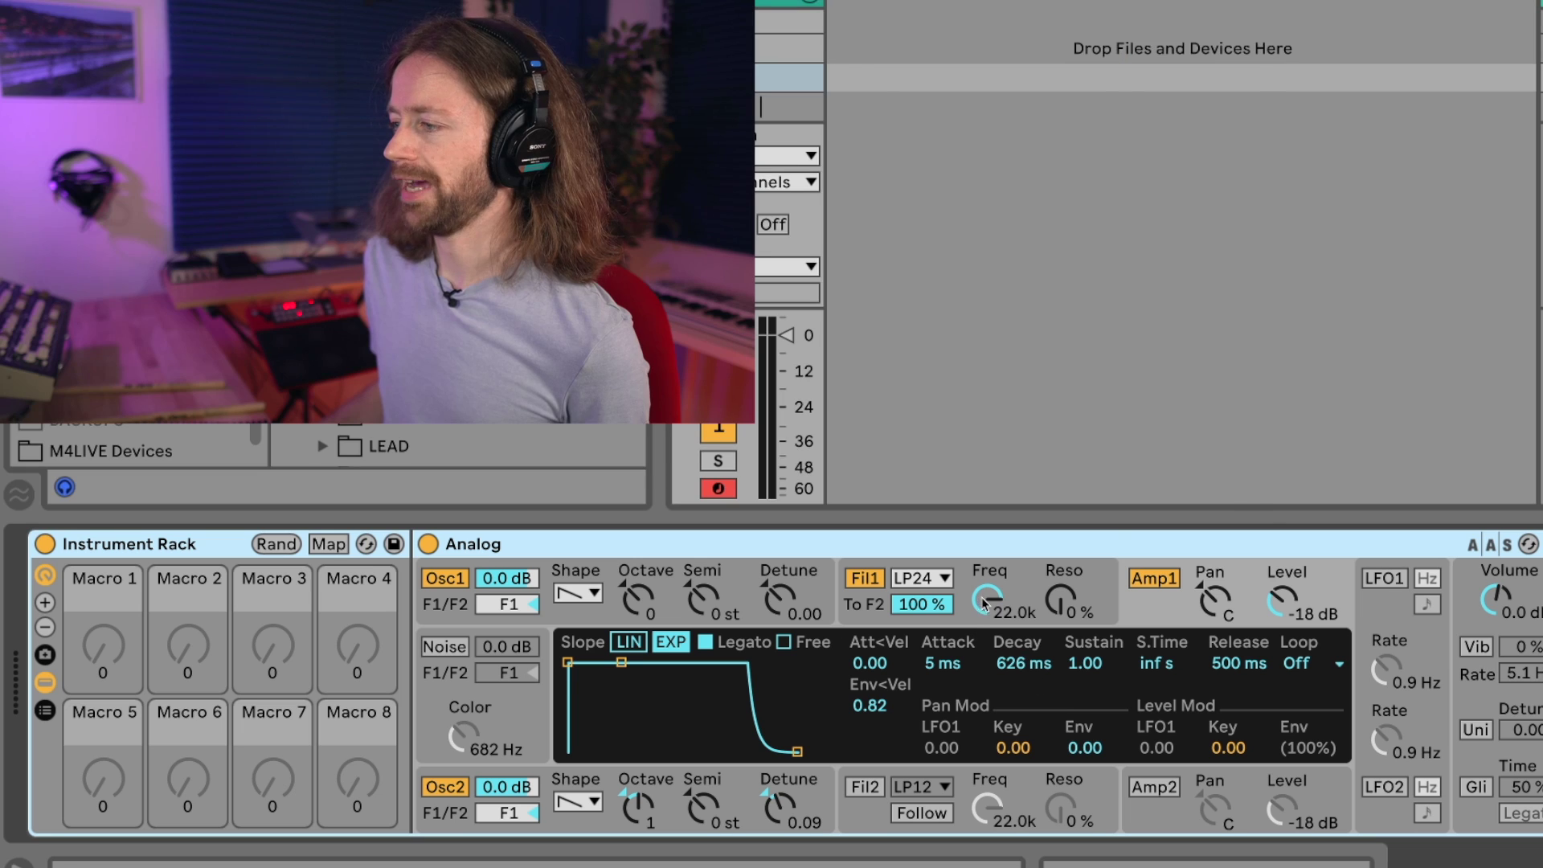
# Map filter cutoff to Macro 1 and filter resonance to Macro 2.
pyautogui.rightClick(986, 603)
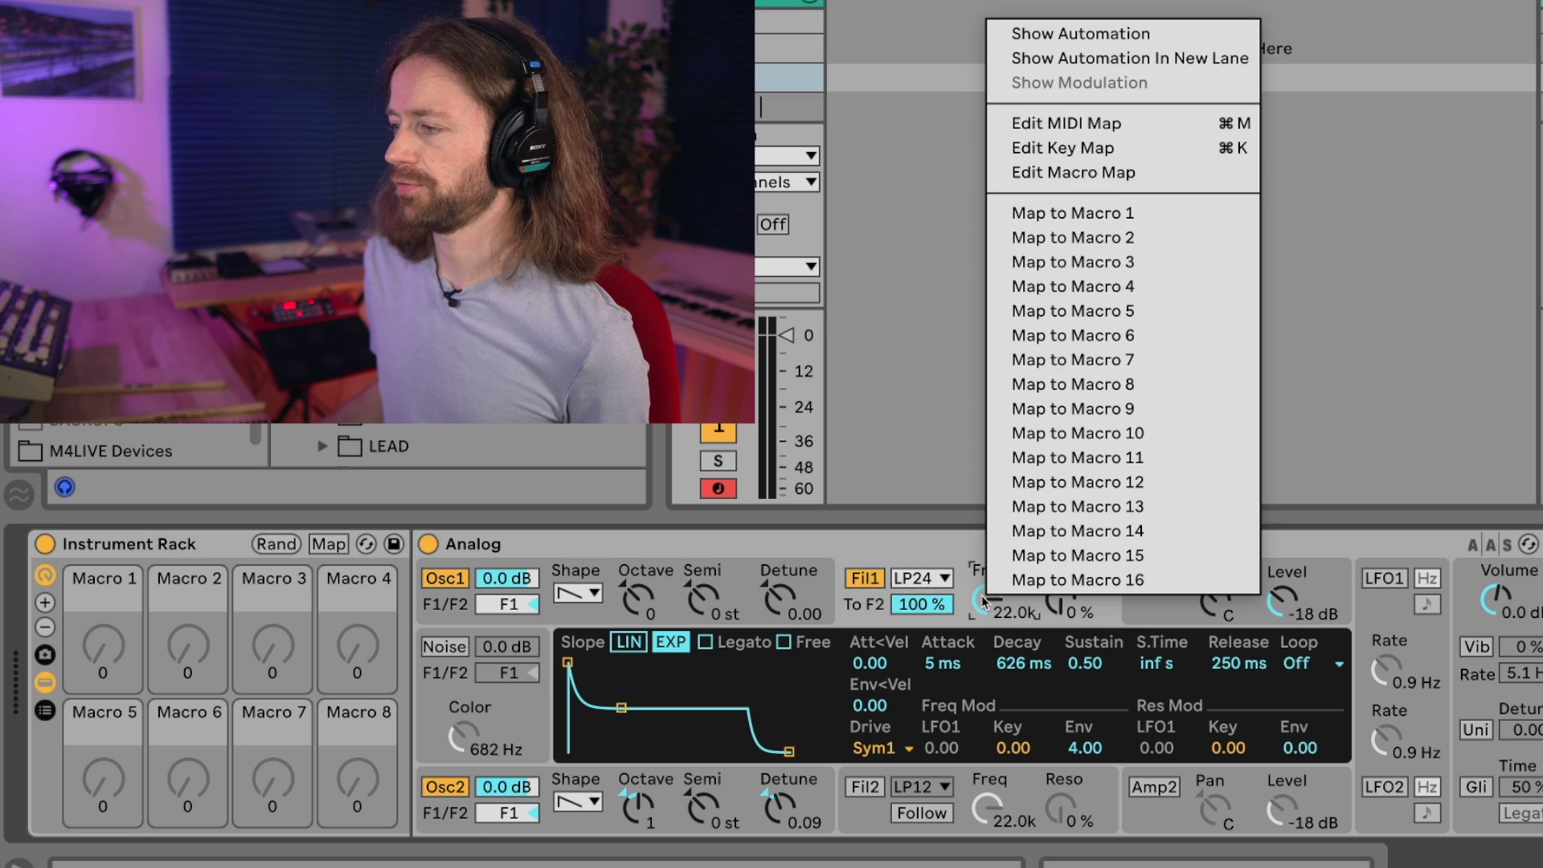
pyautogui.click(1054, 213)
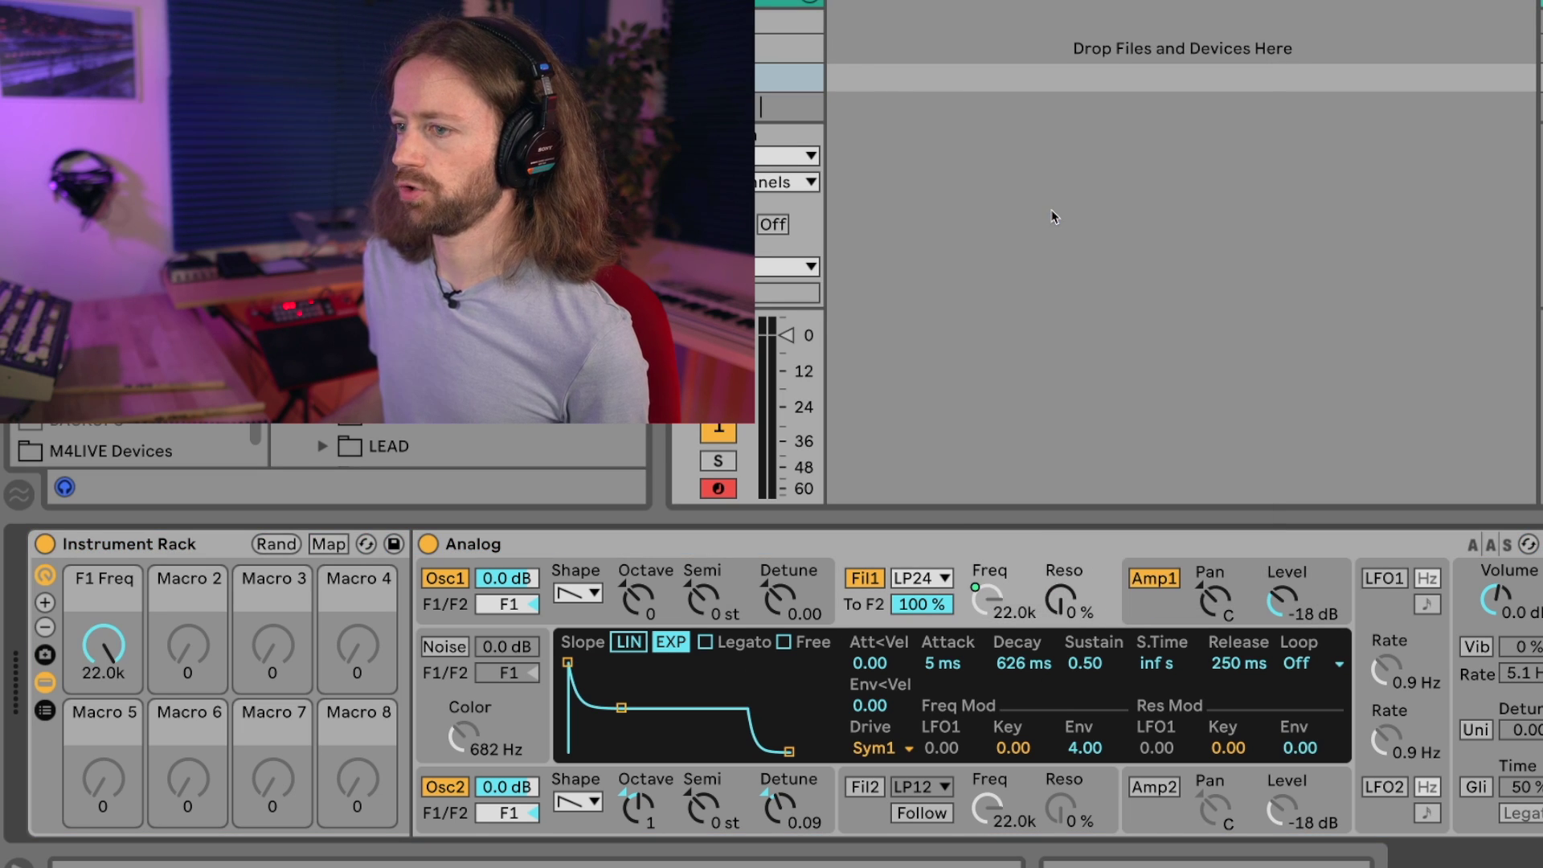
pyautogui.rightClick(1061, 602)
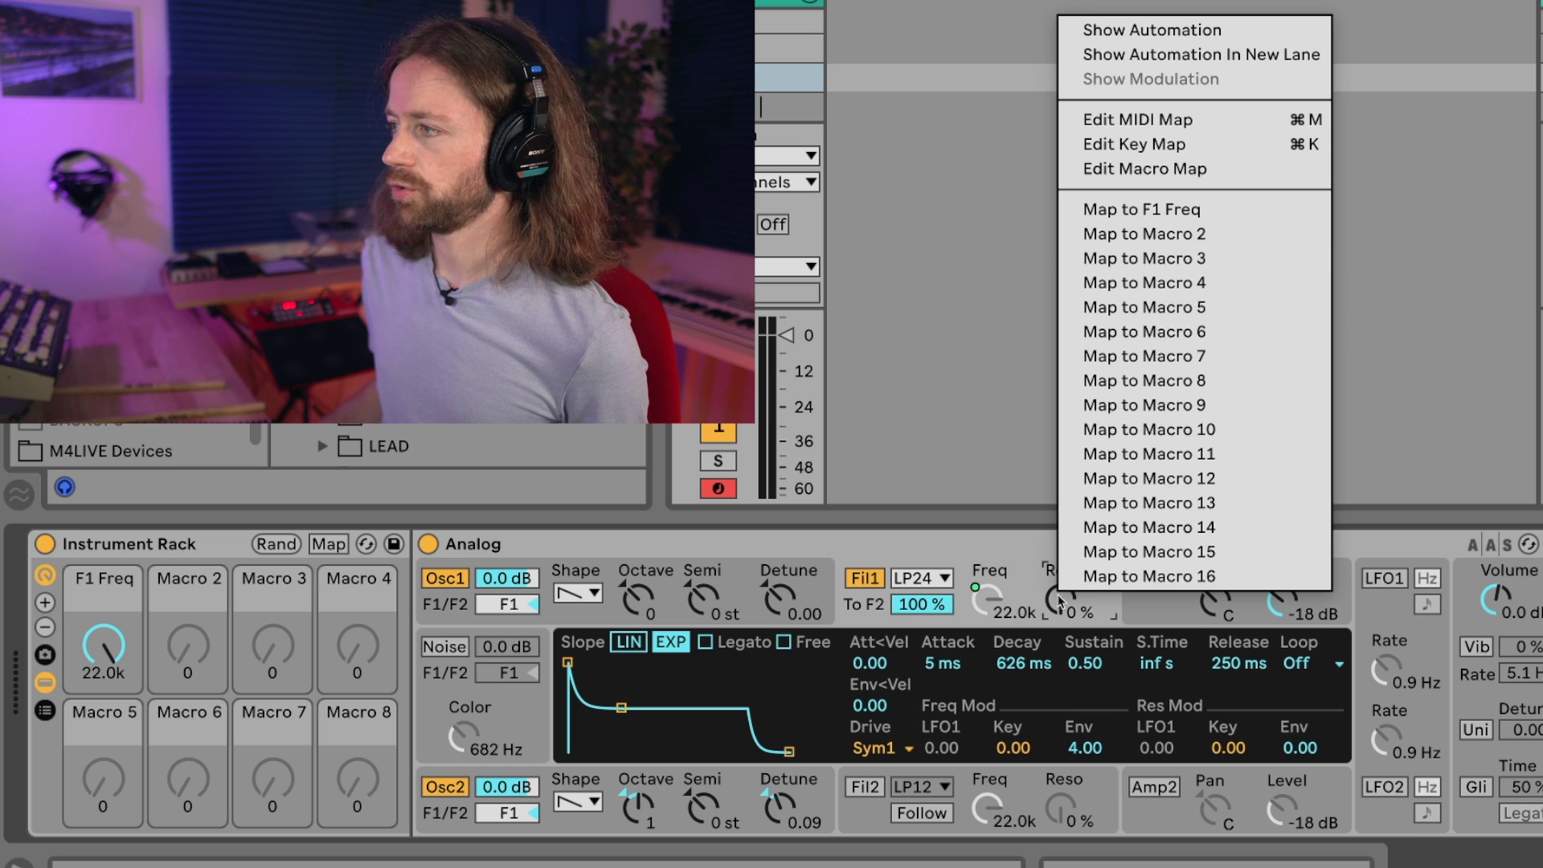
pyautogui.click(1159, 234)
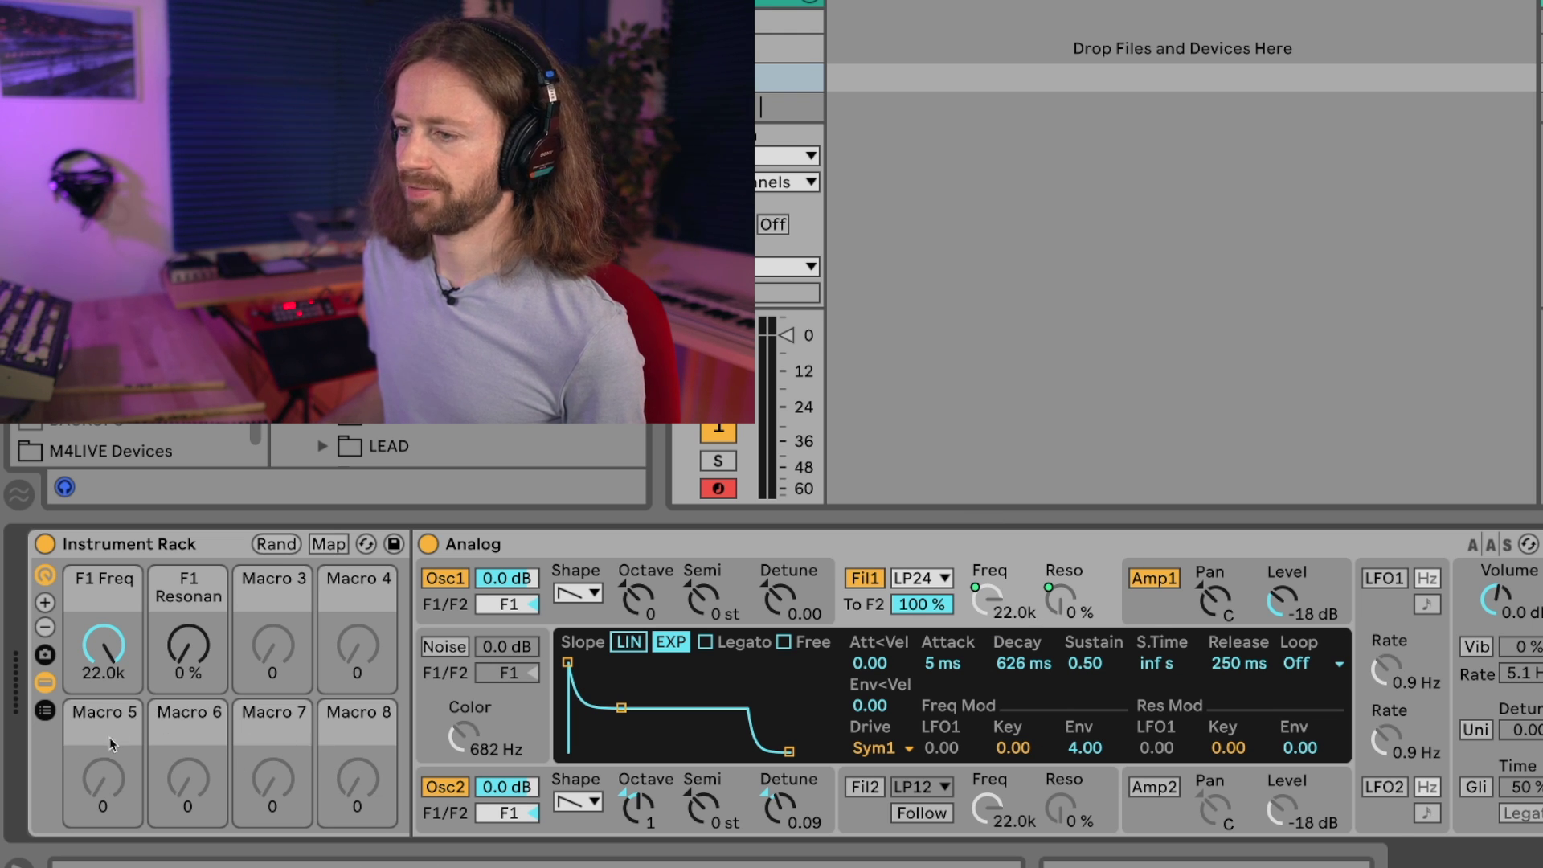
# Map filter envelope attack, decay, sustain and release to Macros 5, 6, 7 and 8.
pyautogui.rightClick(951, 674)
pyautogui.click(1049, 390)
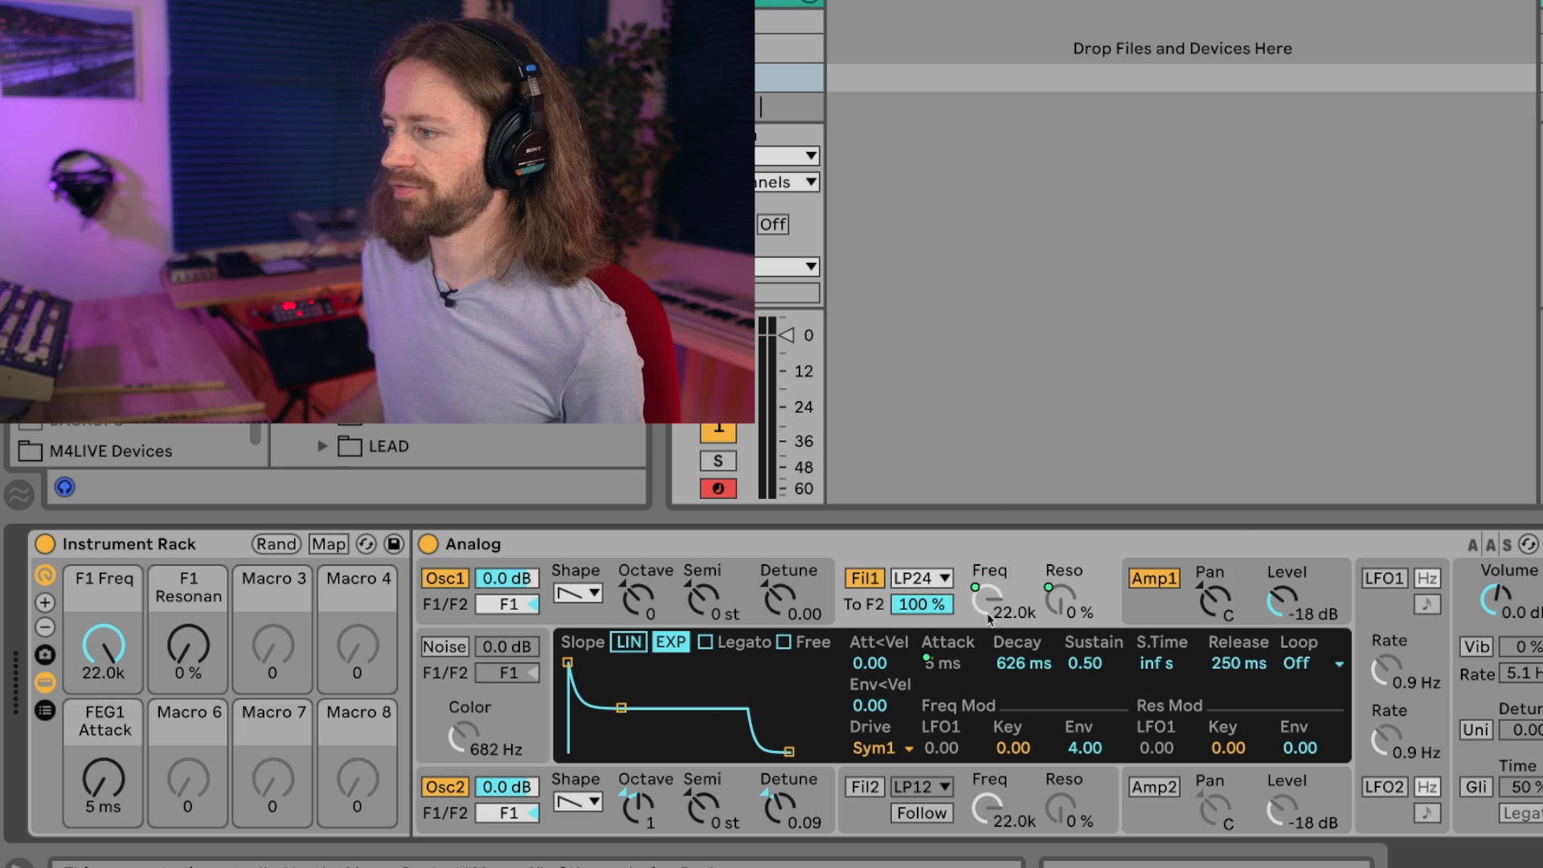
pyautogui.rightClick(1003, 668)
pyautogui.click(1074, 408)
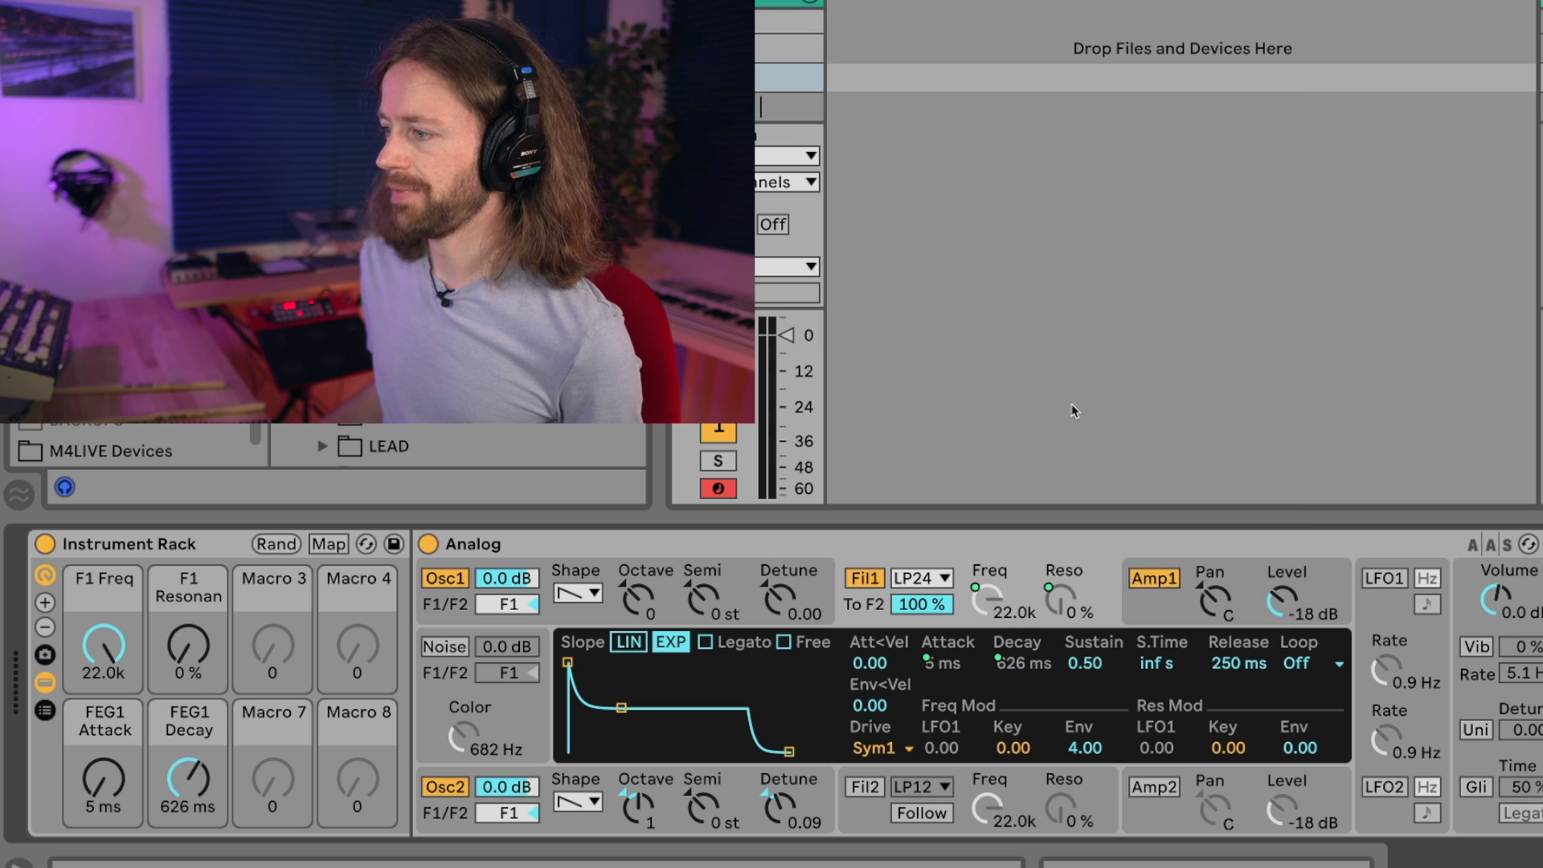
pyautogui.rightClick(1089, 667)
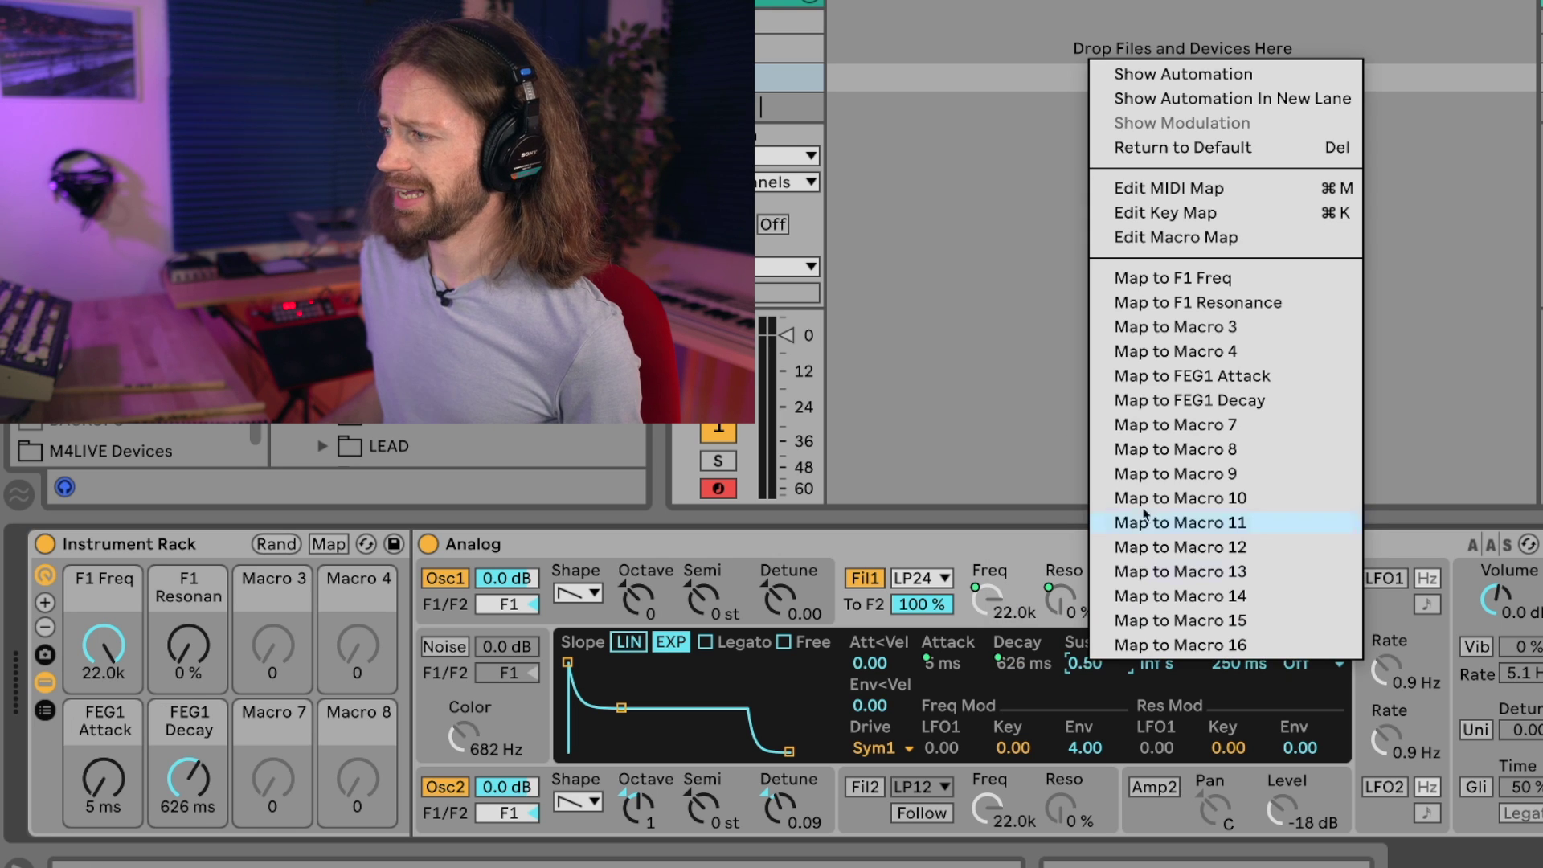
pyautogui.click(1139, 426)
pyautogui.rightClick(1261, 668)
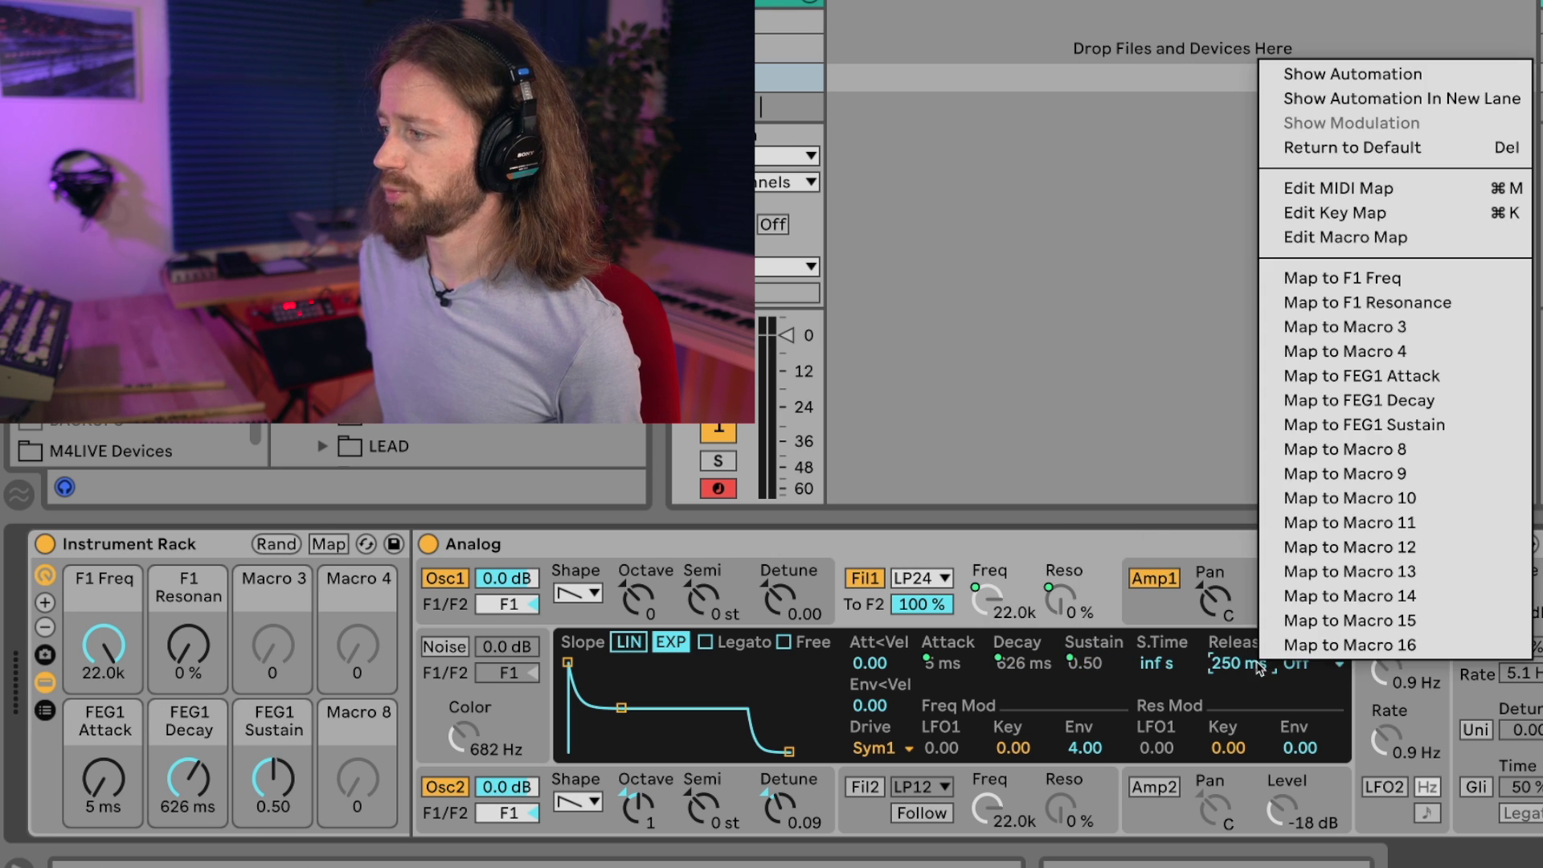
pyautogui.click(1315, 449)
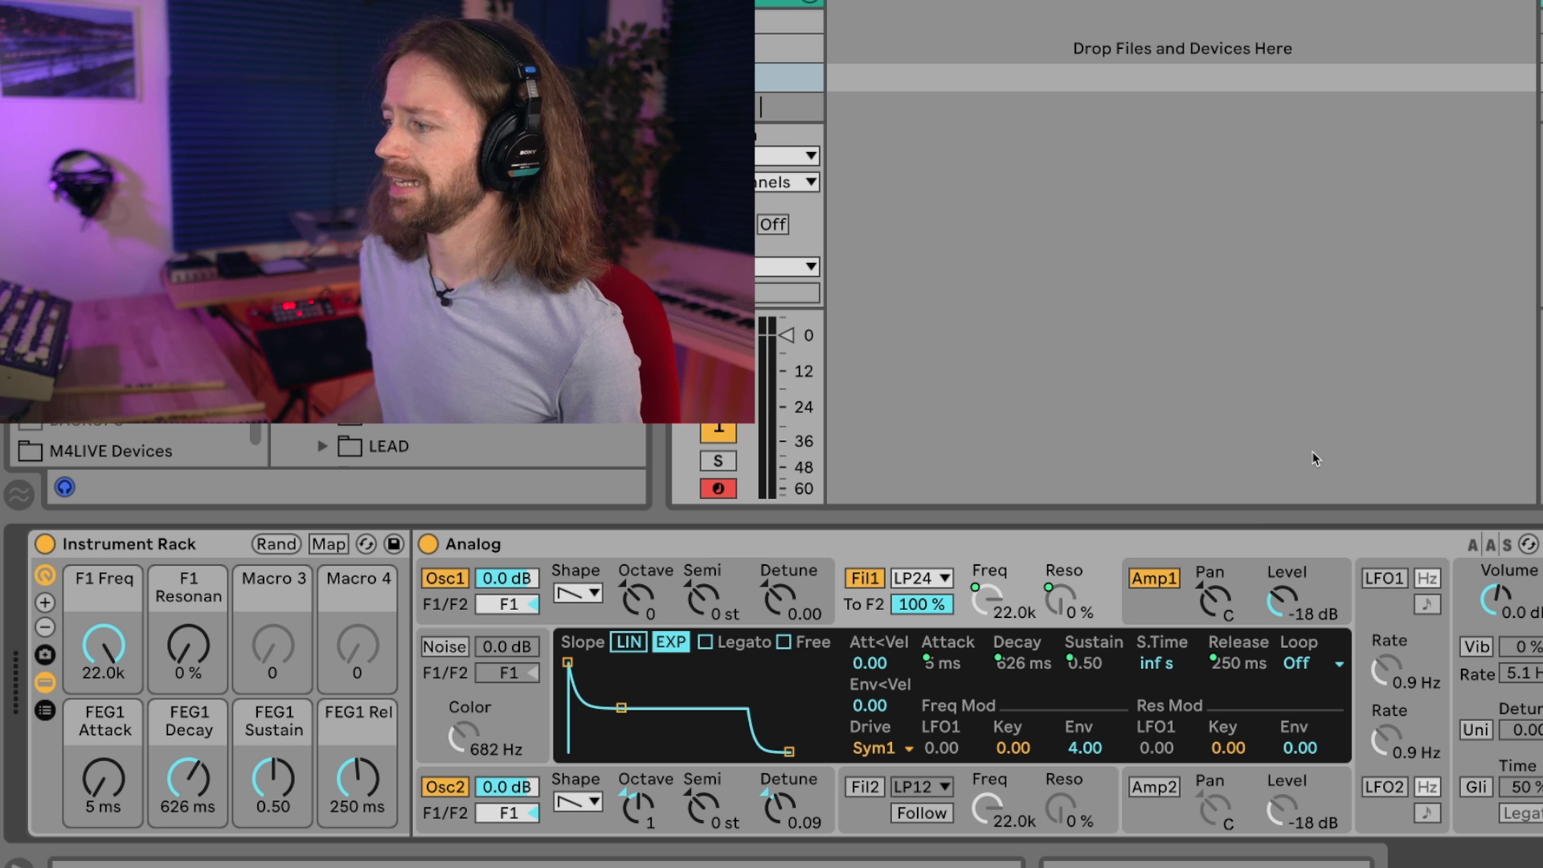
# Add amp envelope release to the FEG1 Rel macro, then fold Analog and show the clip's notes.
pyautogui.click(1176, 616)
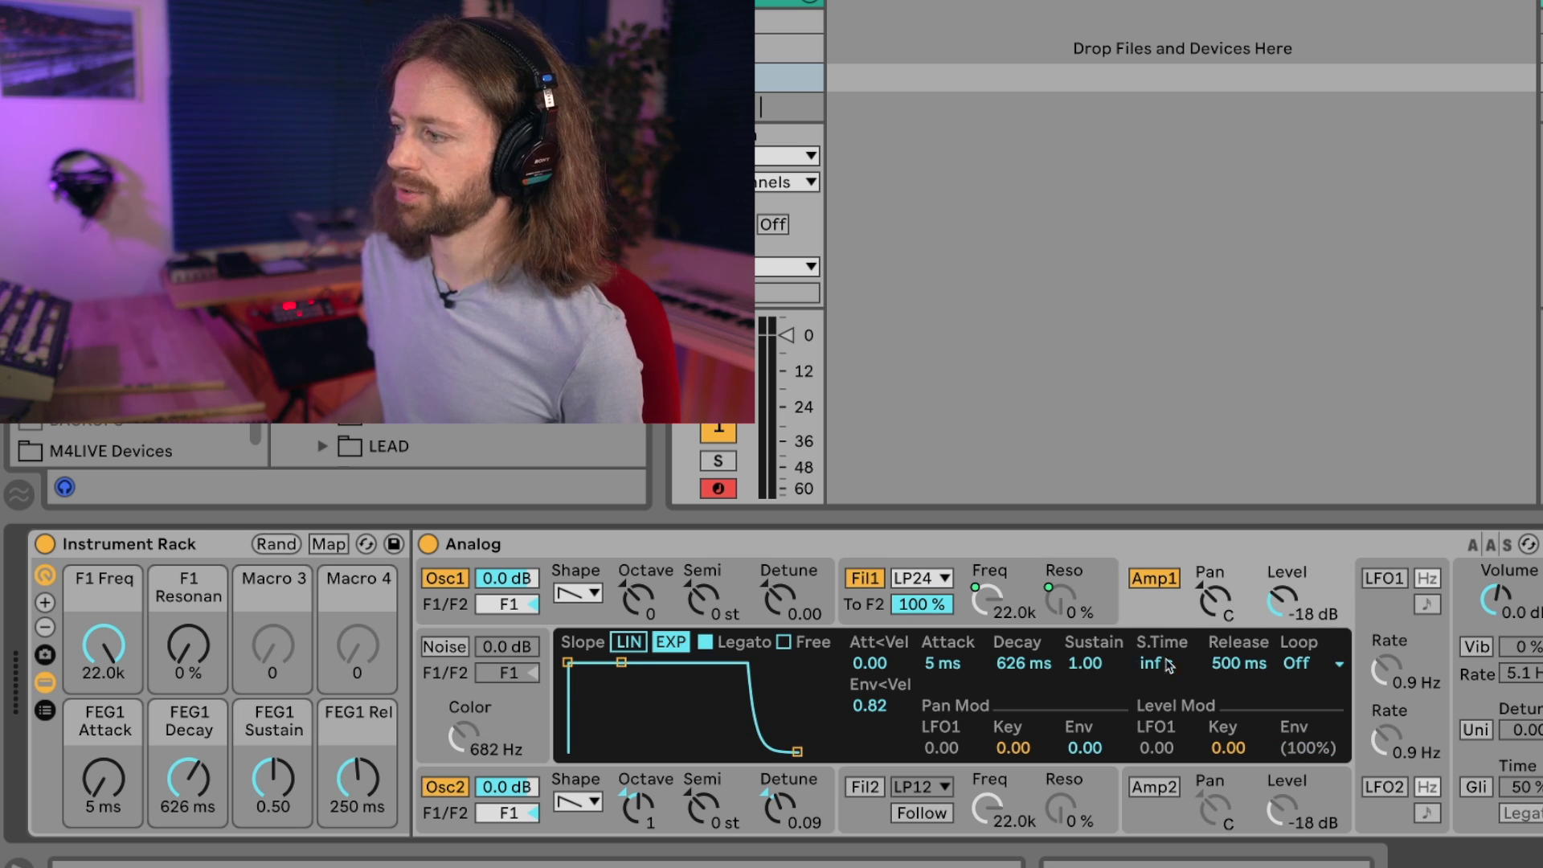
pyautogui.rightClick(1251, 674)
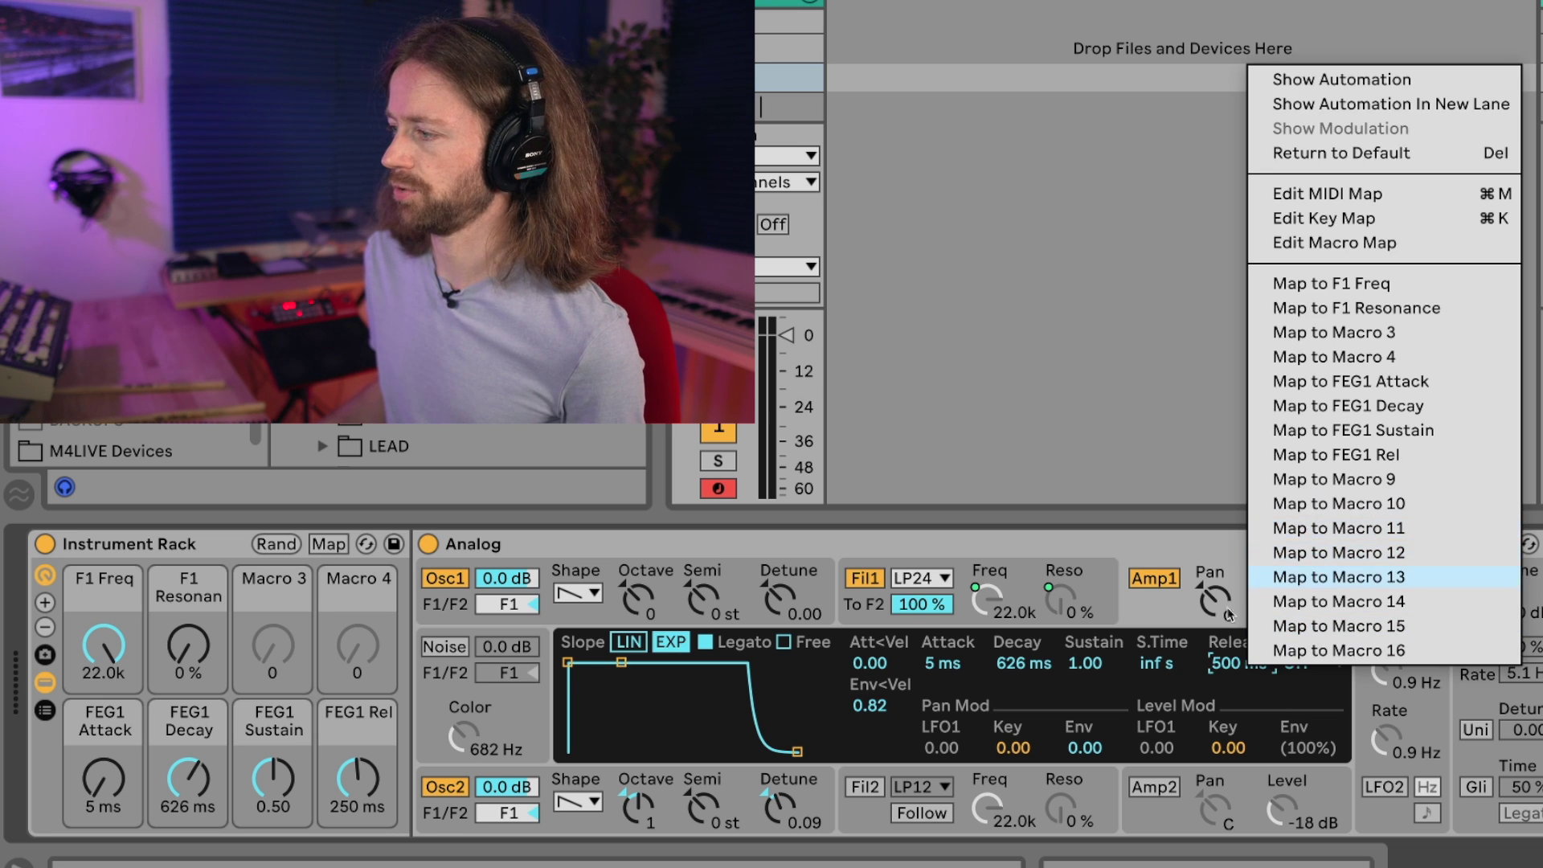
pyautogui.click(1303, 455)
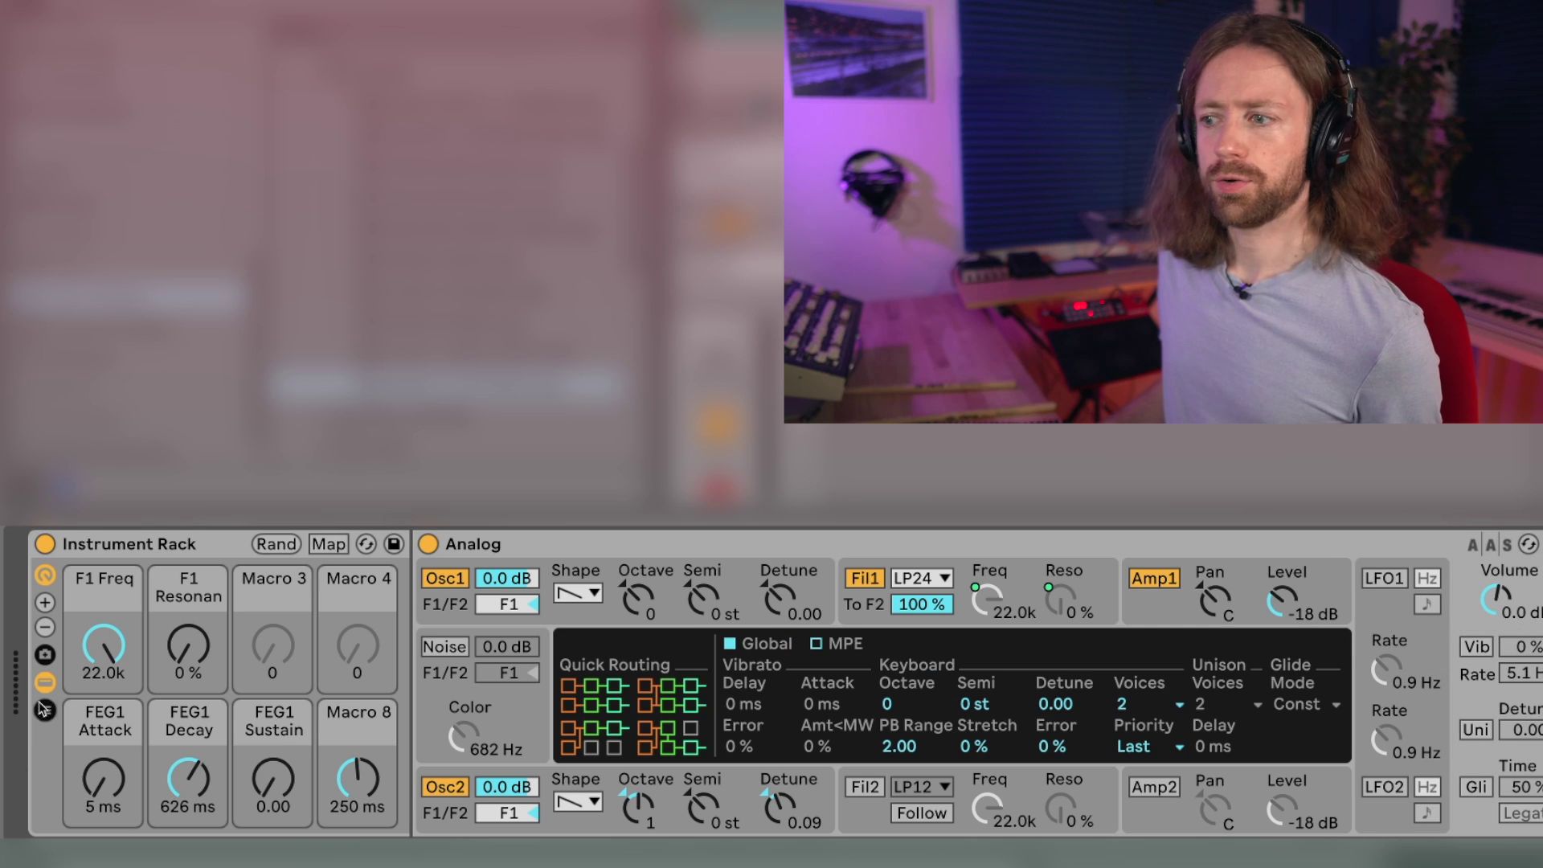
pyautogui.click(44, 709)
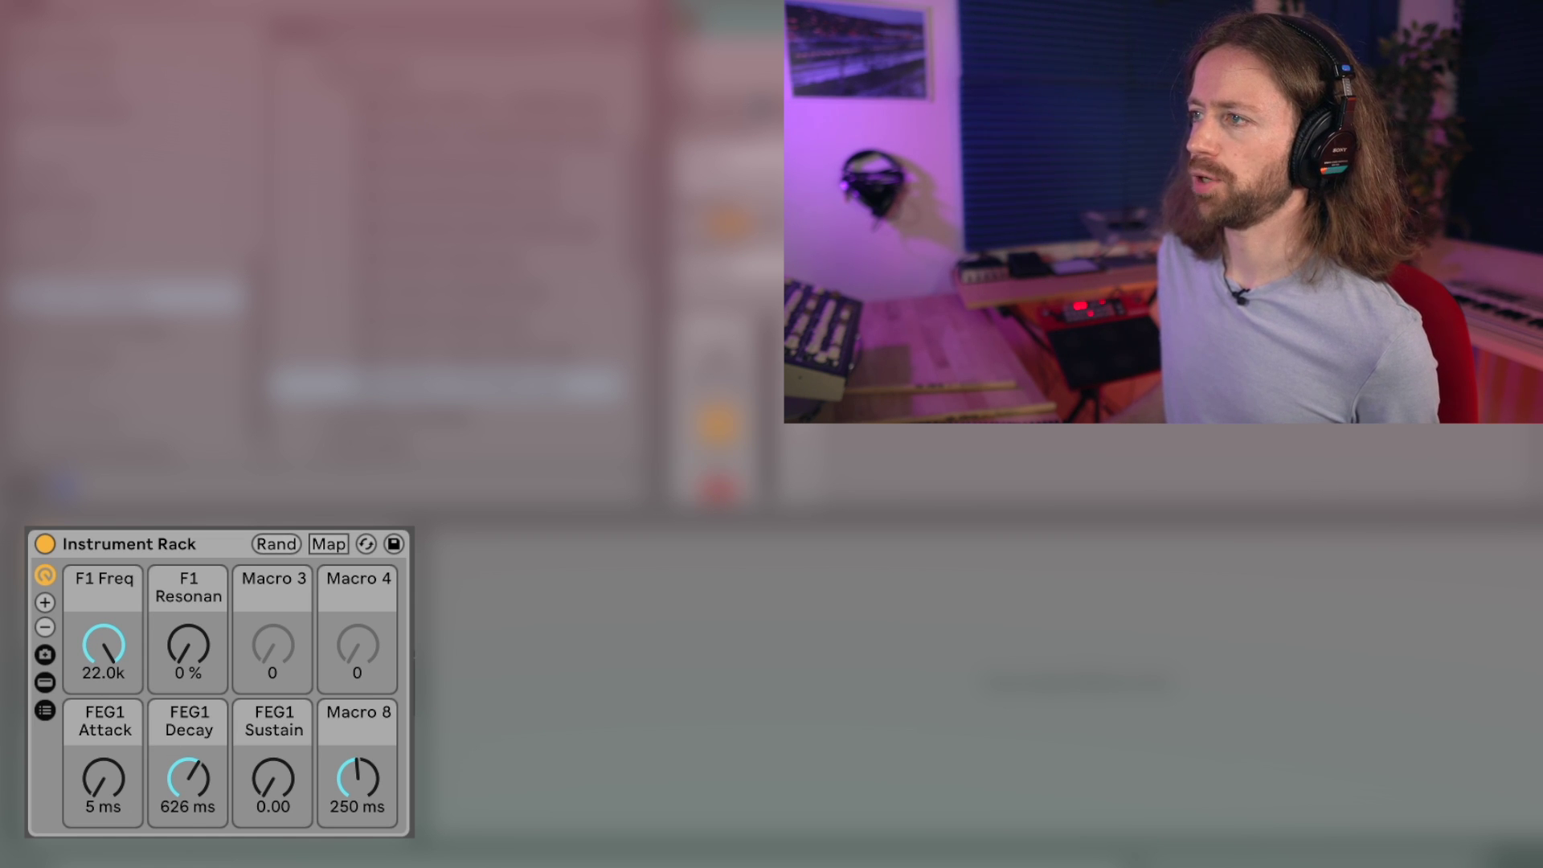
pyautogui.hotkey('shift', 'Tab')
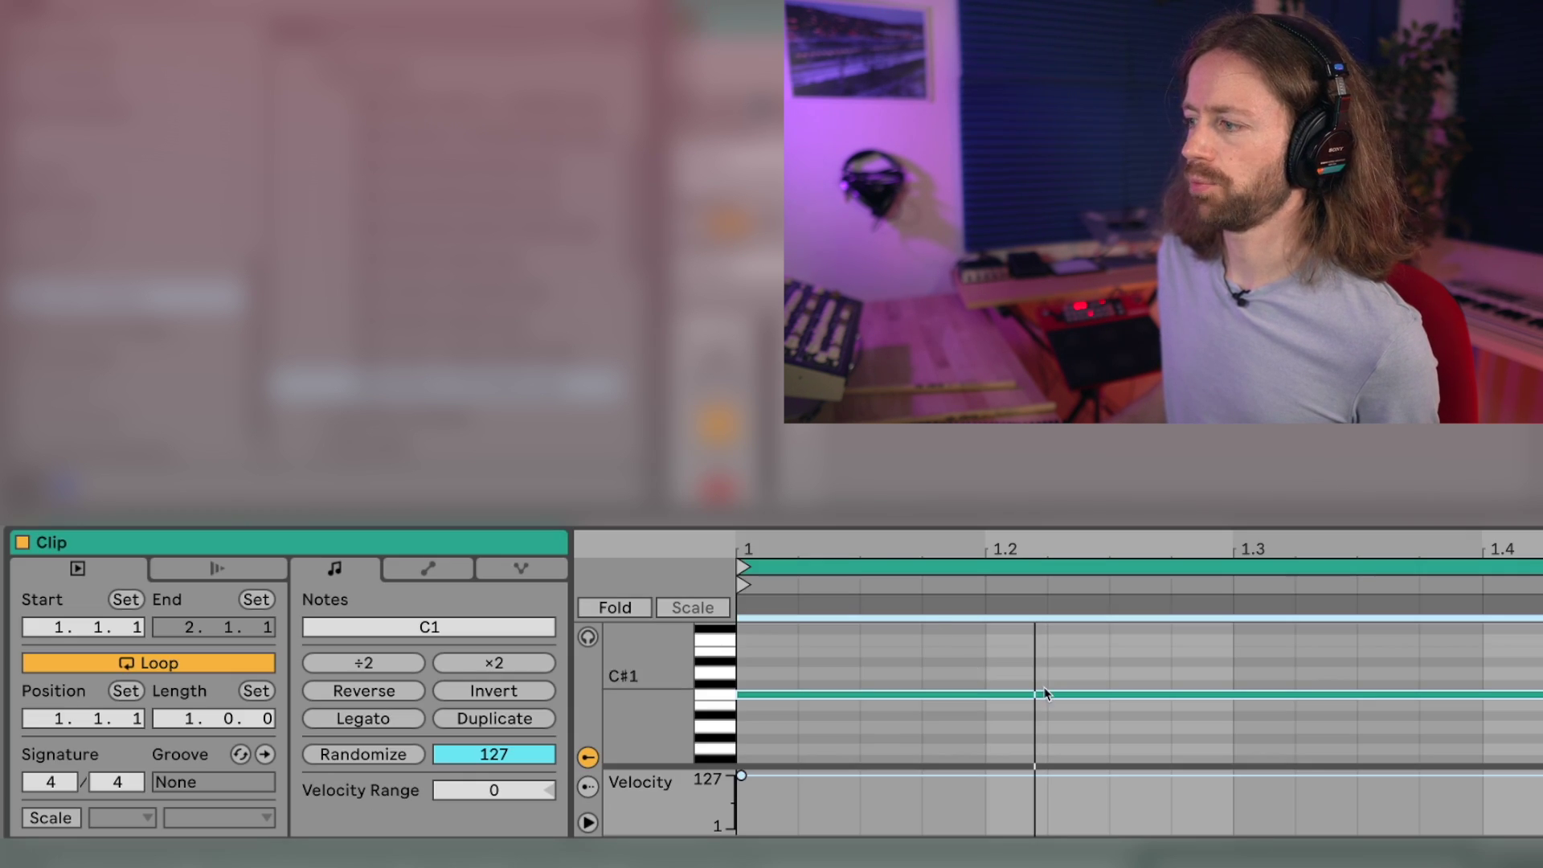
pyautogui.hotkey('shift', 'Tab')
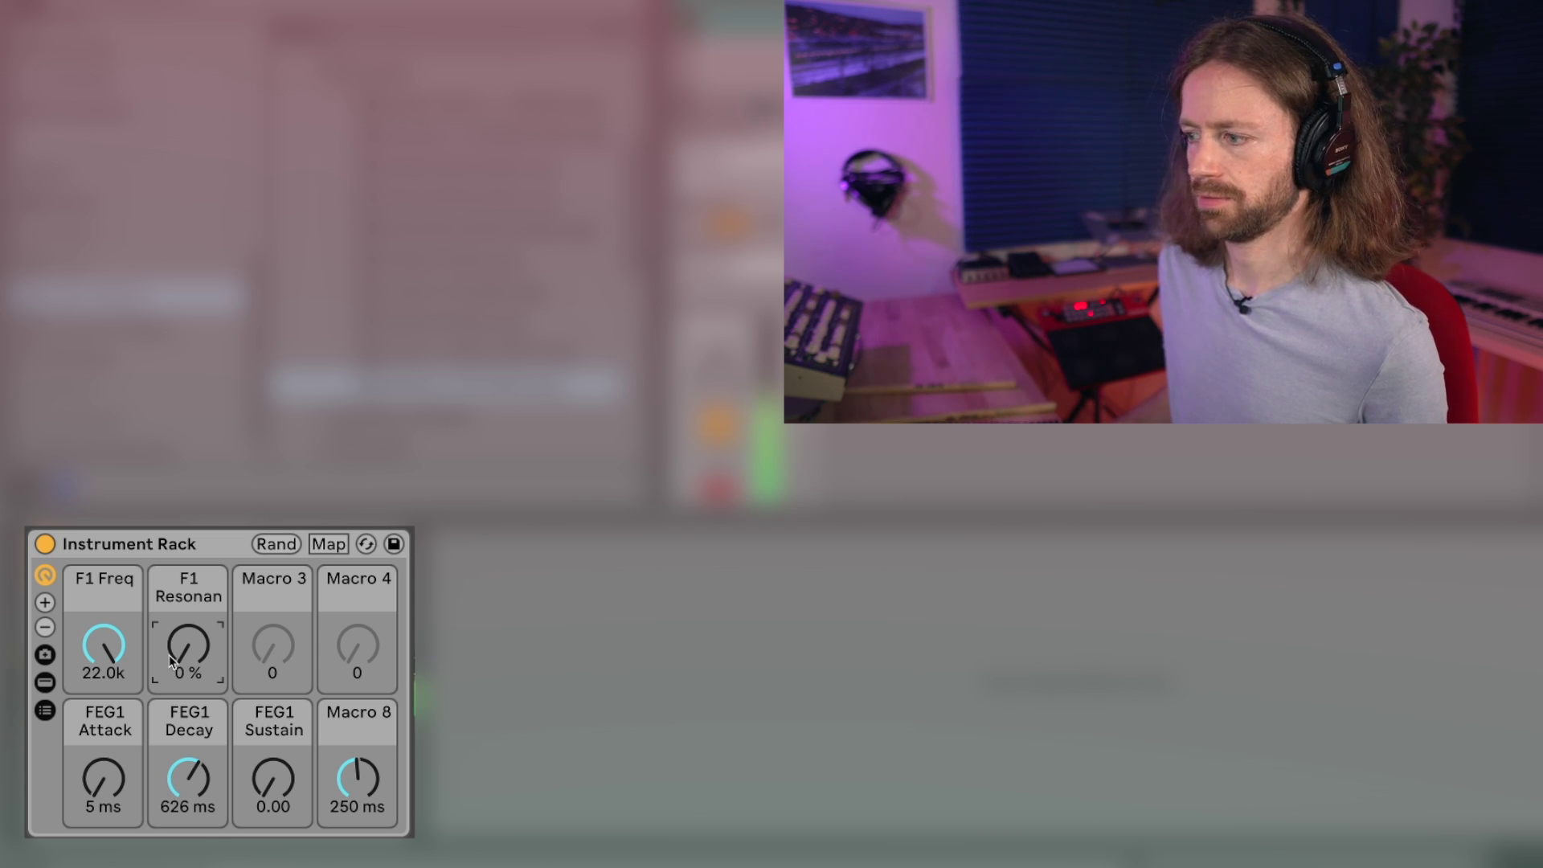
# Set F1 Freq 534, Resonance 21%, FEG1 Decay 2.03 s, Attack 618 ms; reset Sustain to 0.
pyautogui.moveTo(103, 647); pyautogui.dragTo(103, 719)
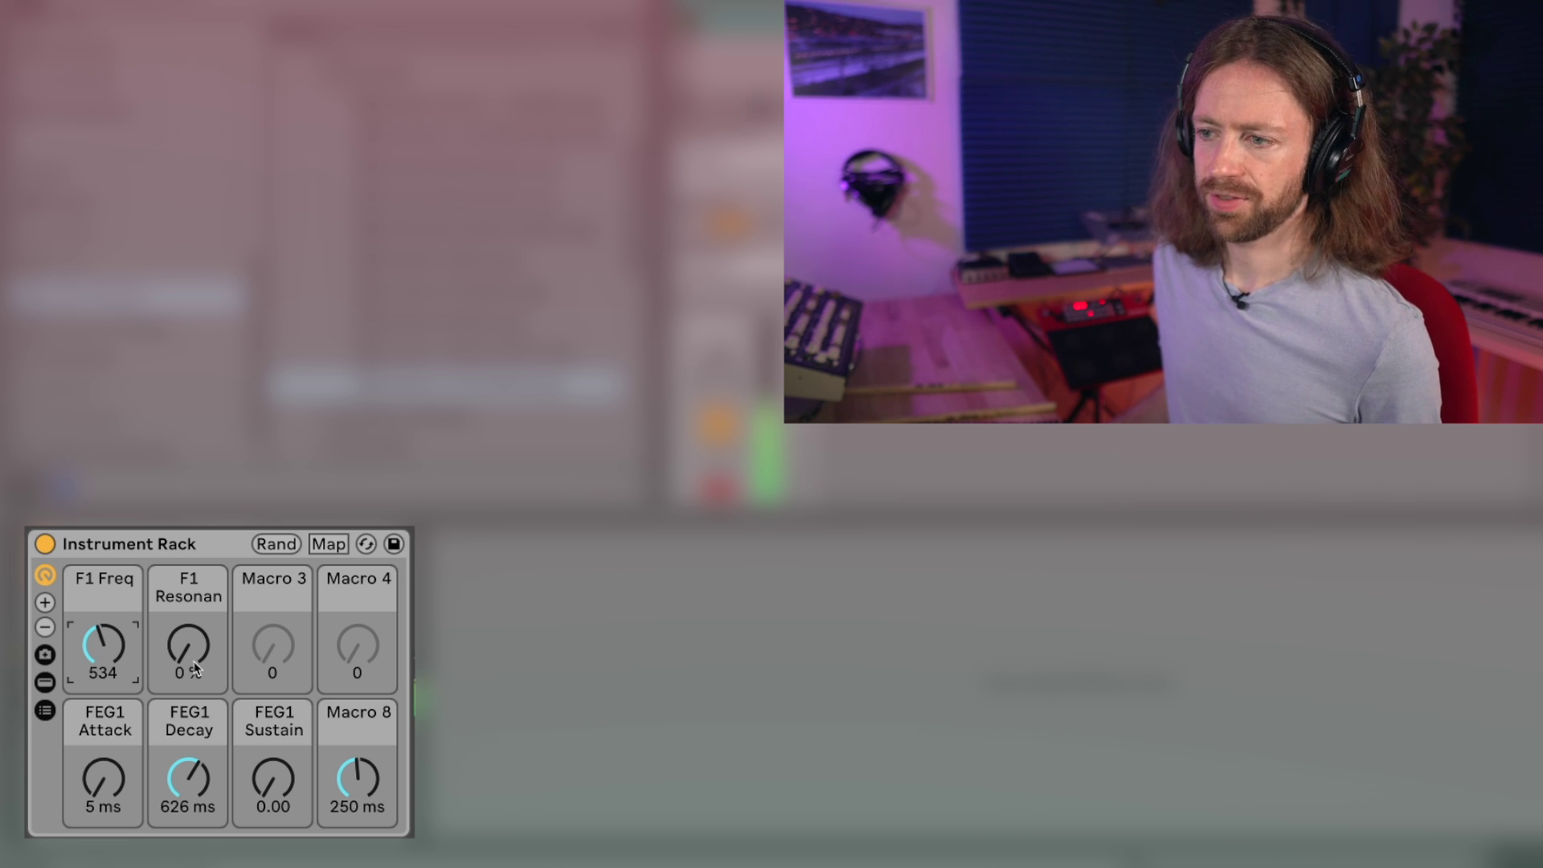
pyautogui.moveTo(195, 668); pyautogui.dragTo(194, 645)
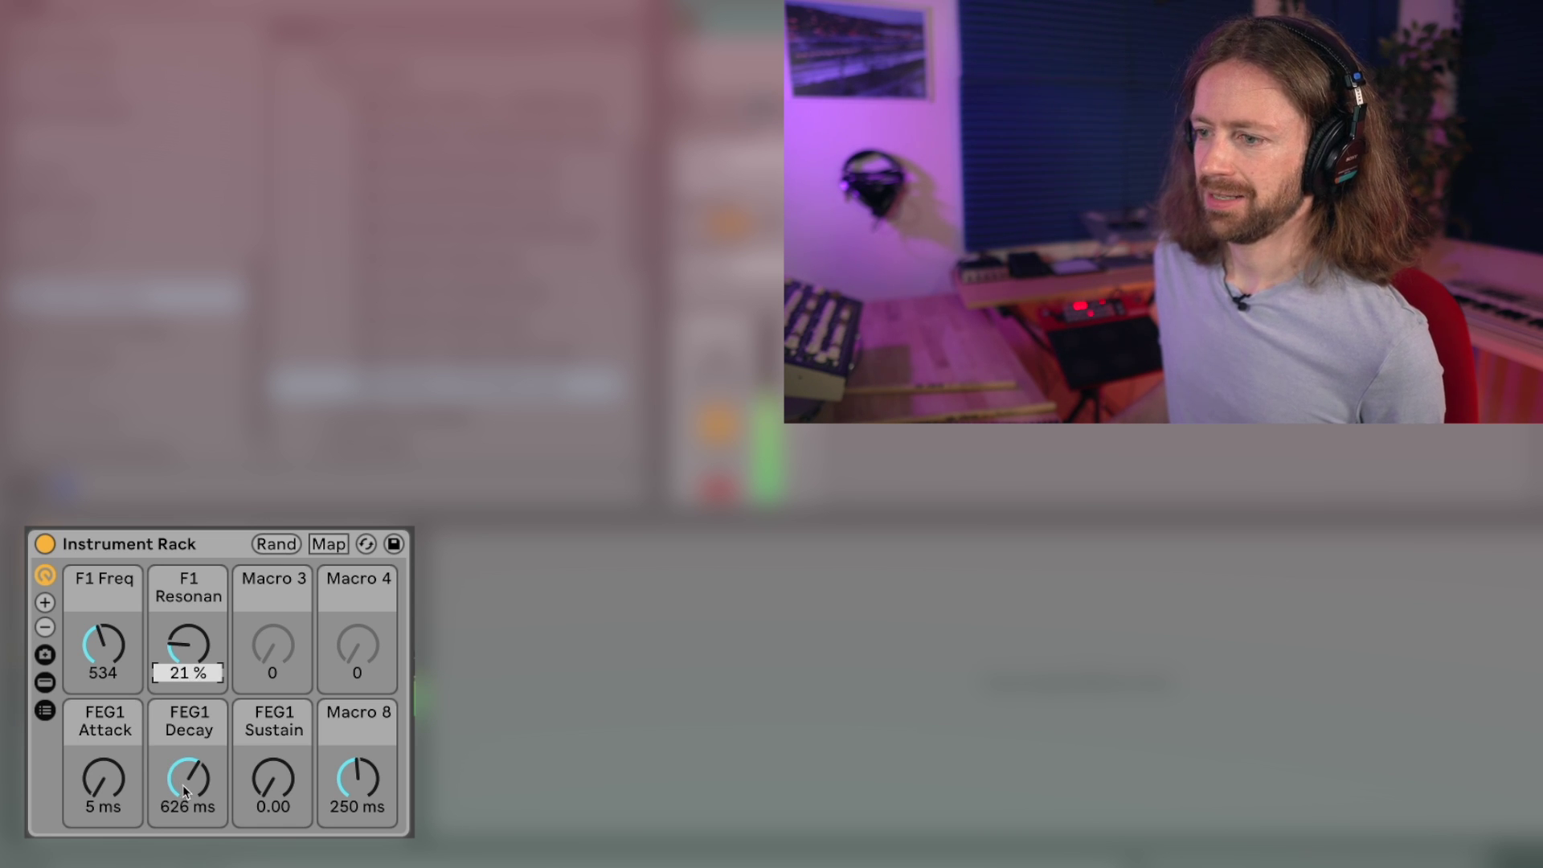
pyautogui.moveTo(185, 786); pyautogui.dragTo(185, 761)
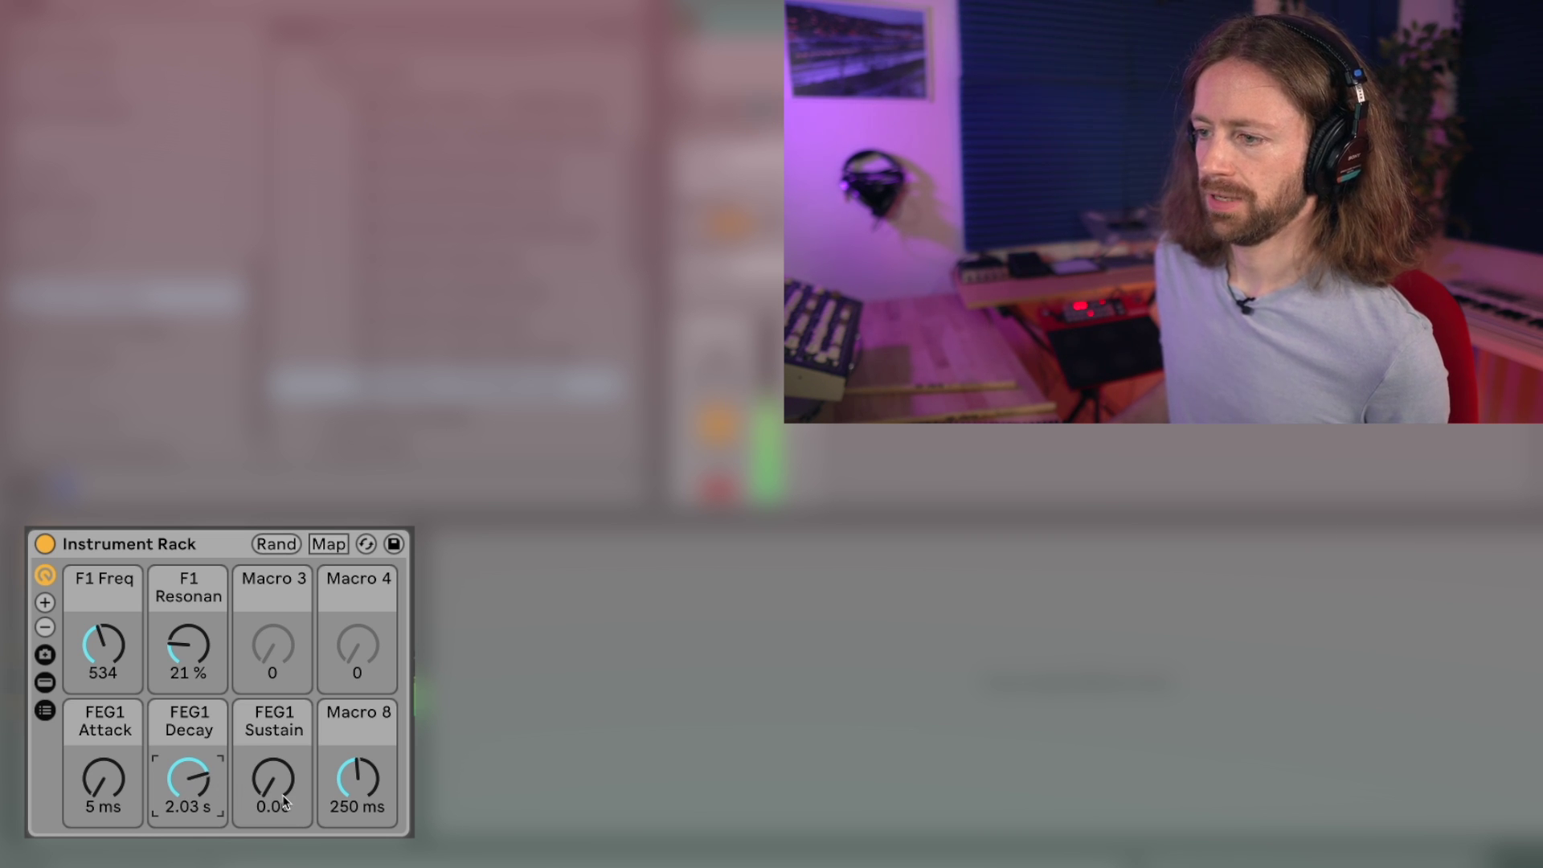
pyautogui.moveTo(283, 801); pyautogui.dragTo(283, 776)
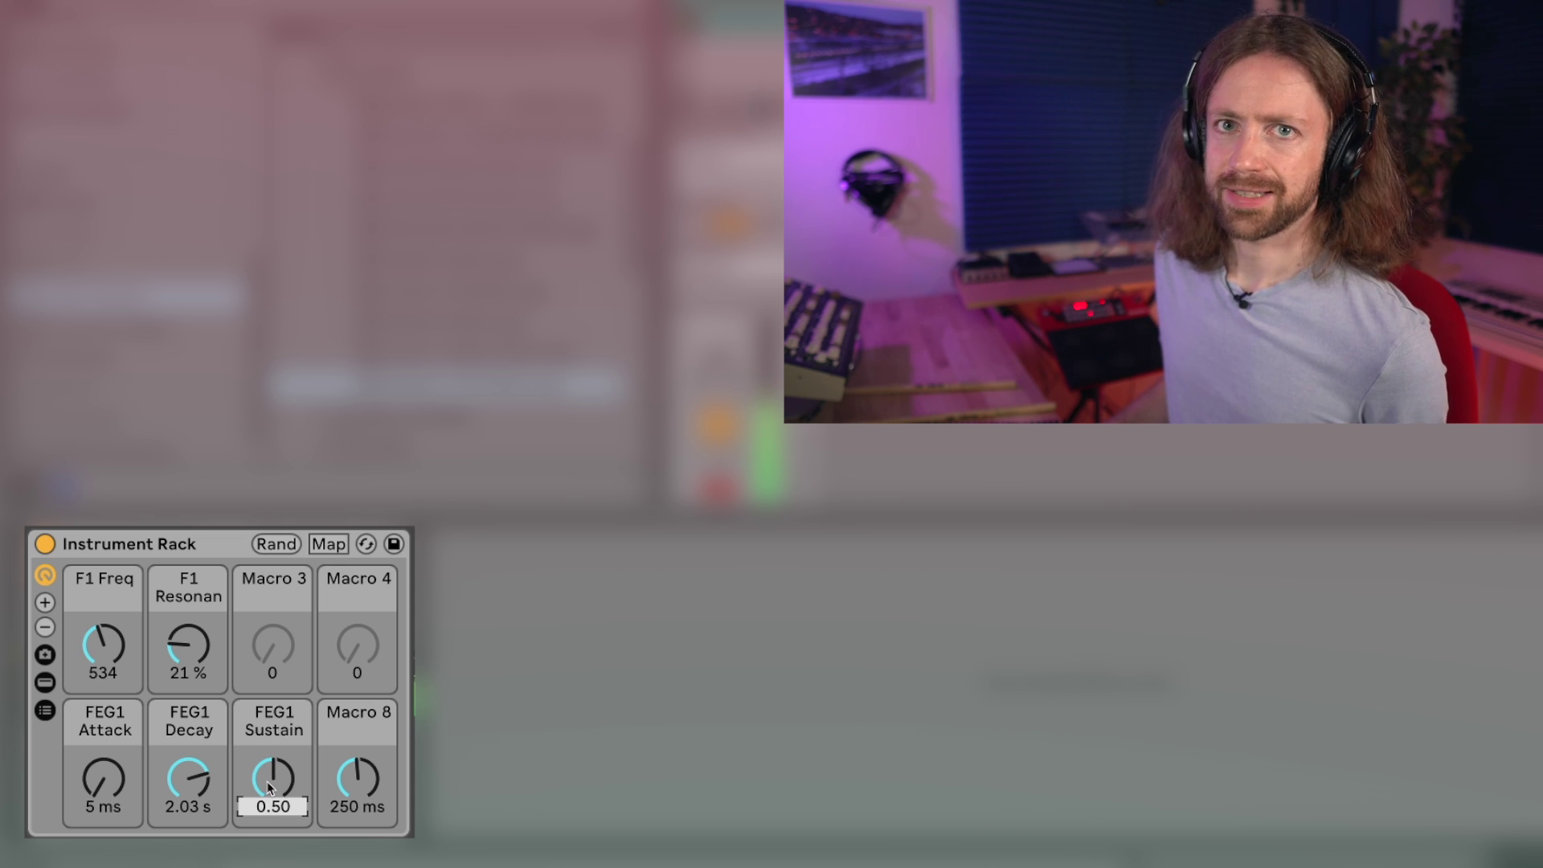
pyautogui.moveTo(268, 788); pyautogui.dragTo(267, 763)
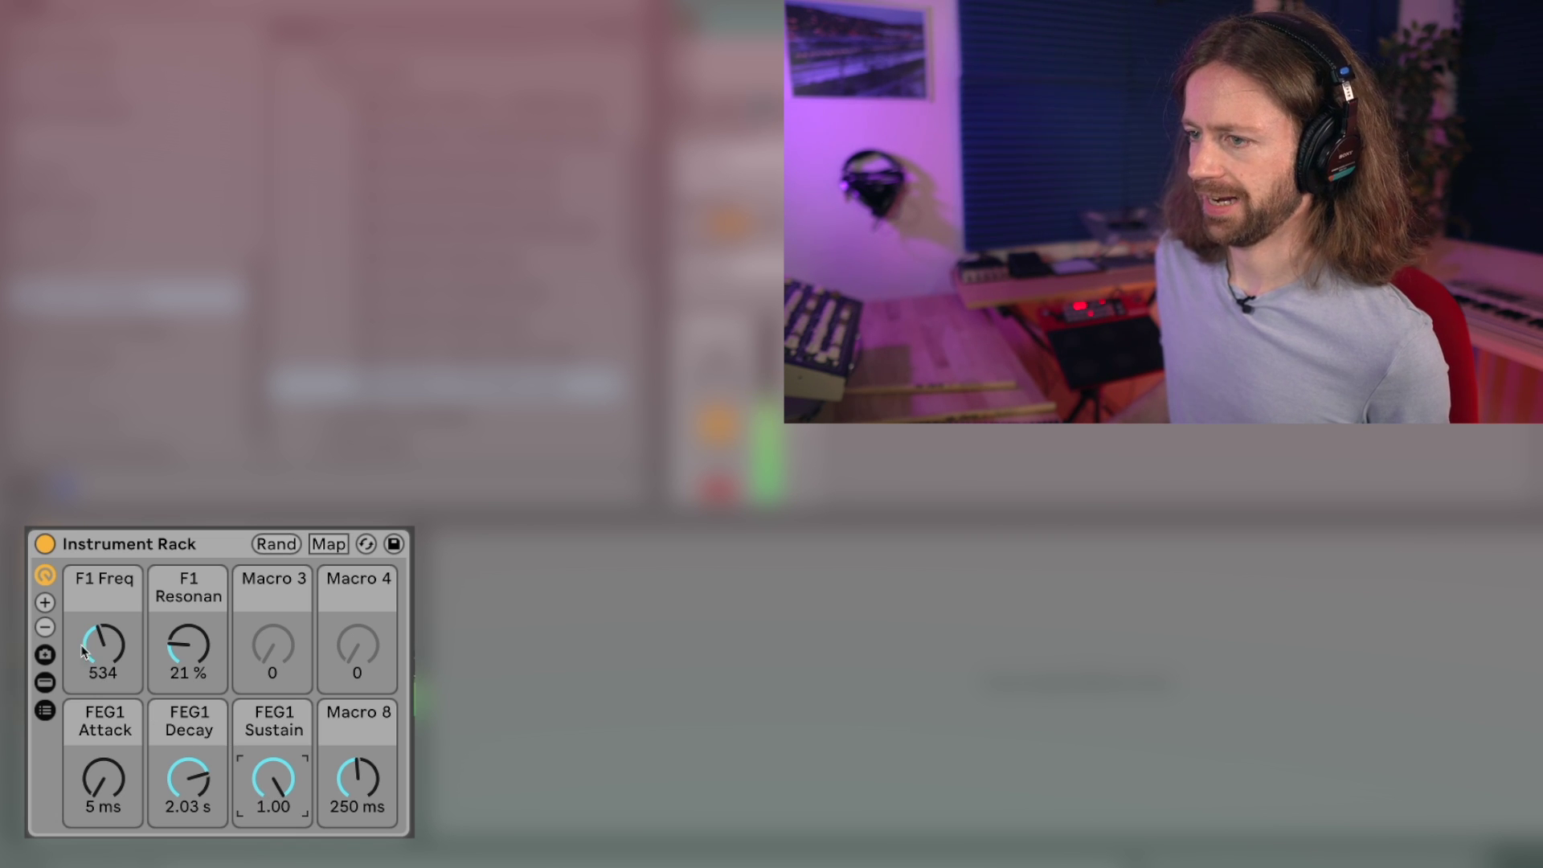
pyautogui.press('Delete')
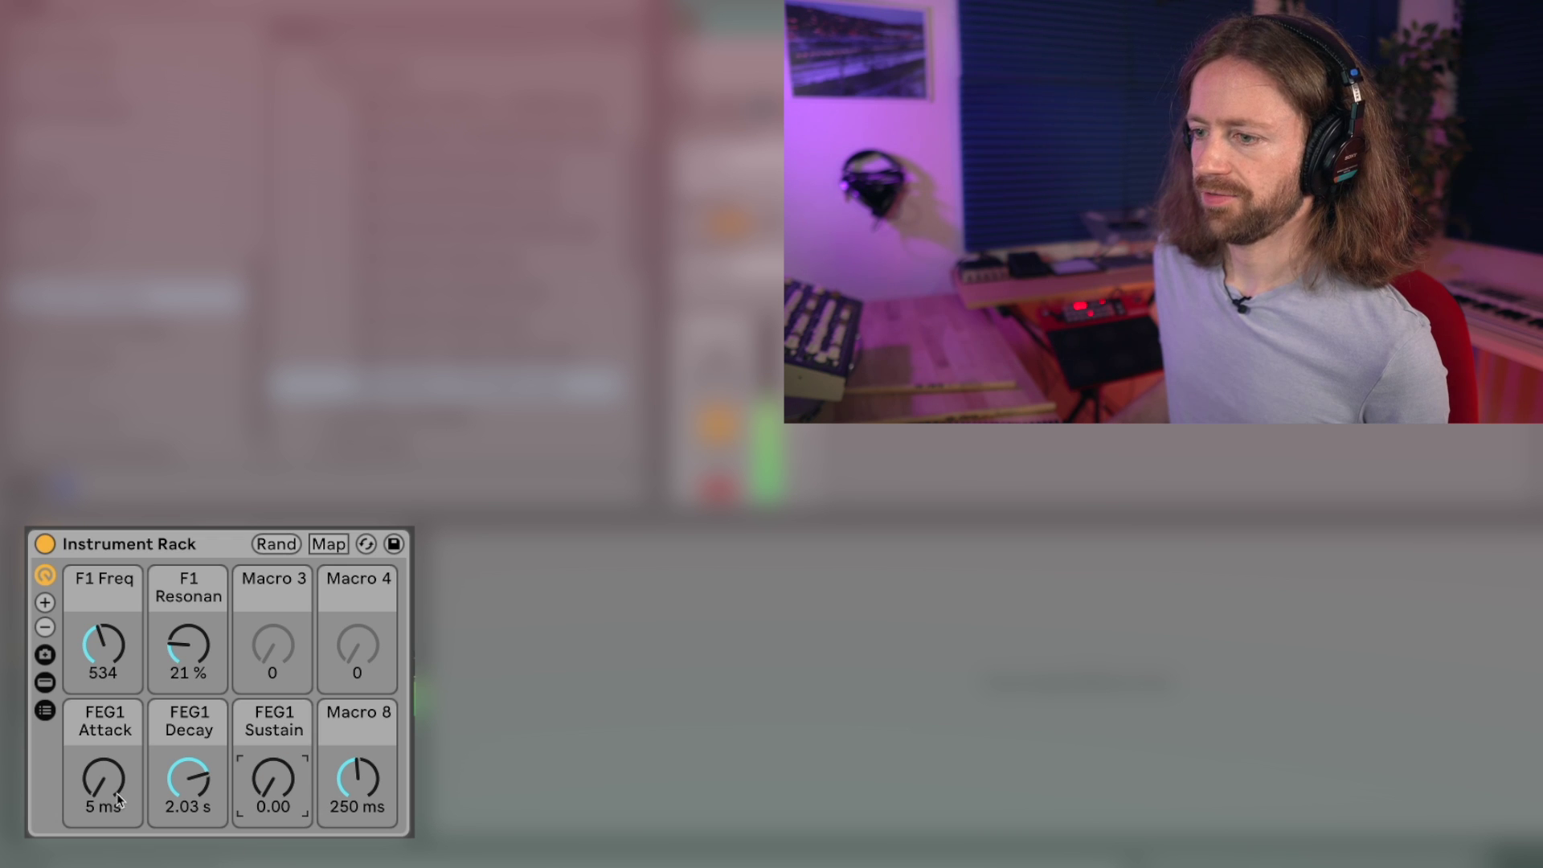
pyautogui.moveTo(113, 800); pyautogui.dragTo(105, 766)
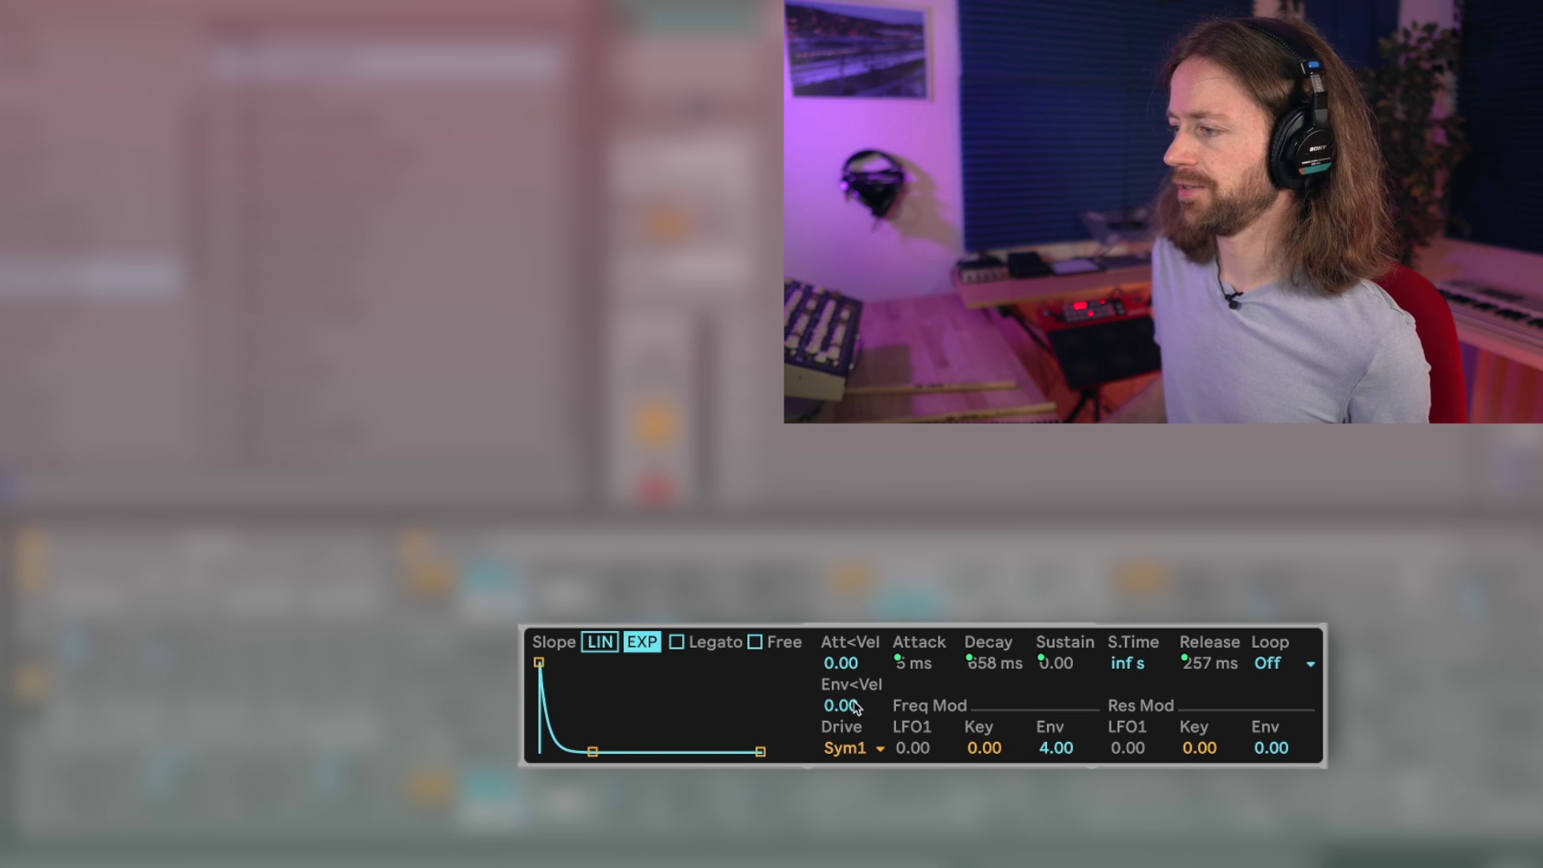
# Set Analog's filter drive shape to Sym2.
pyautogui.click(866, 749)
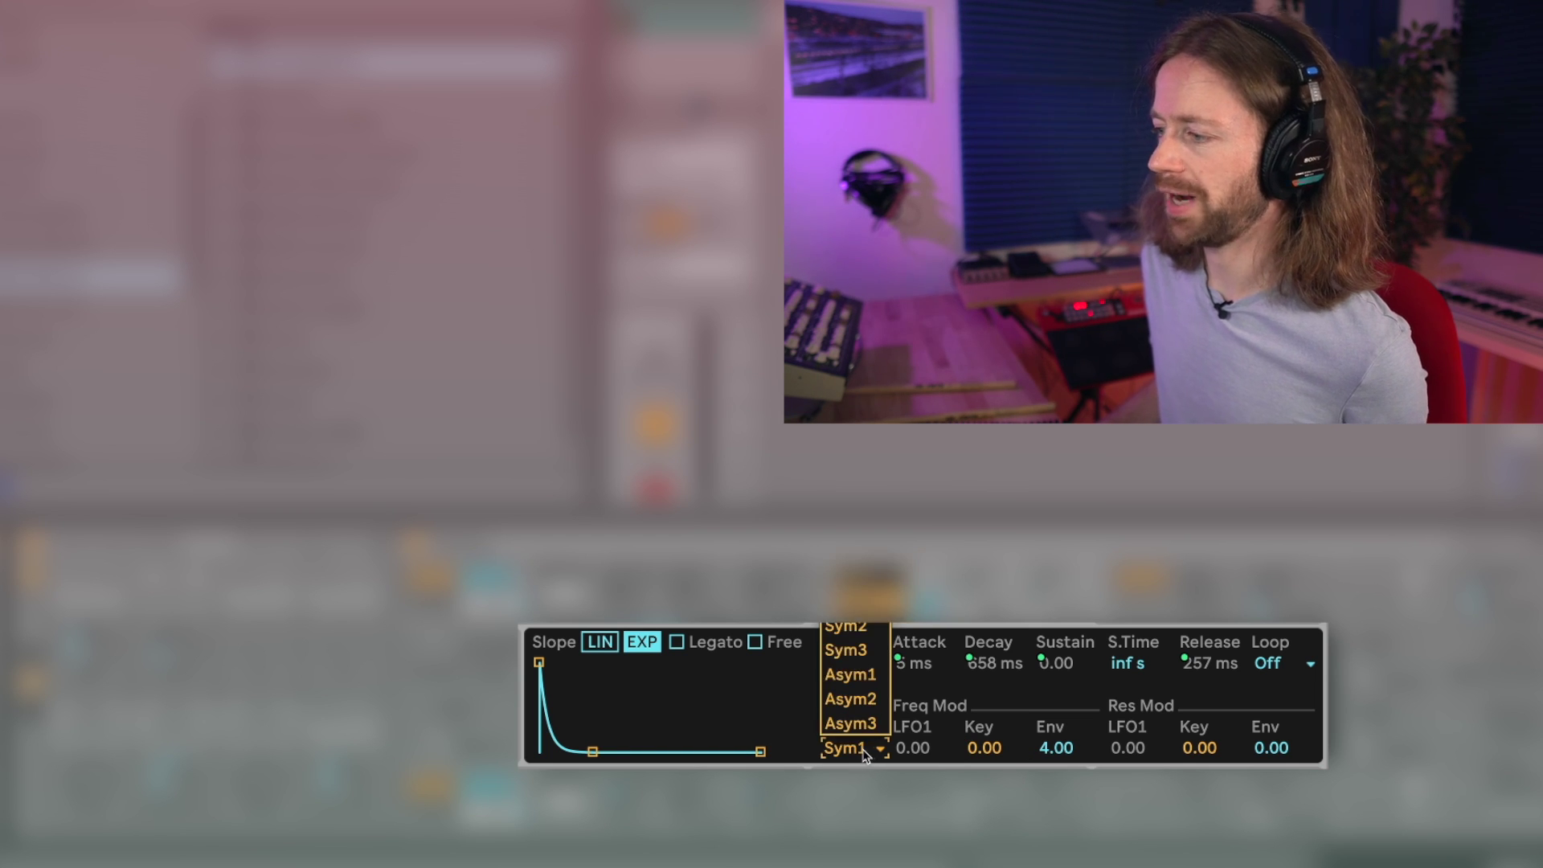
pyautogui.click(843, 627)
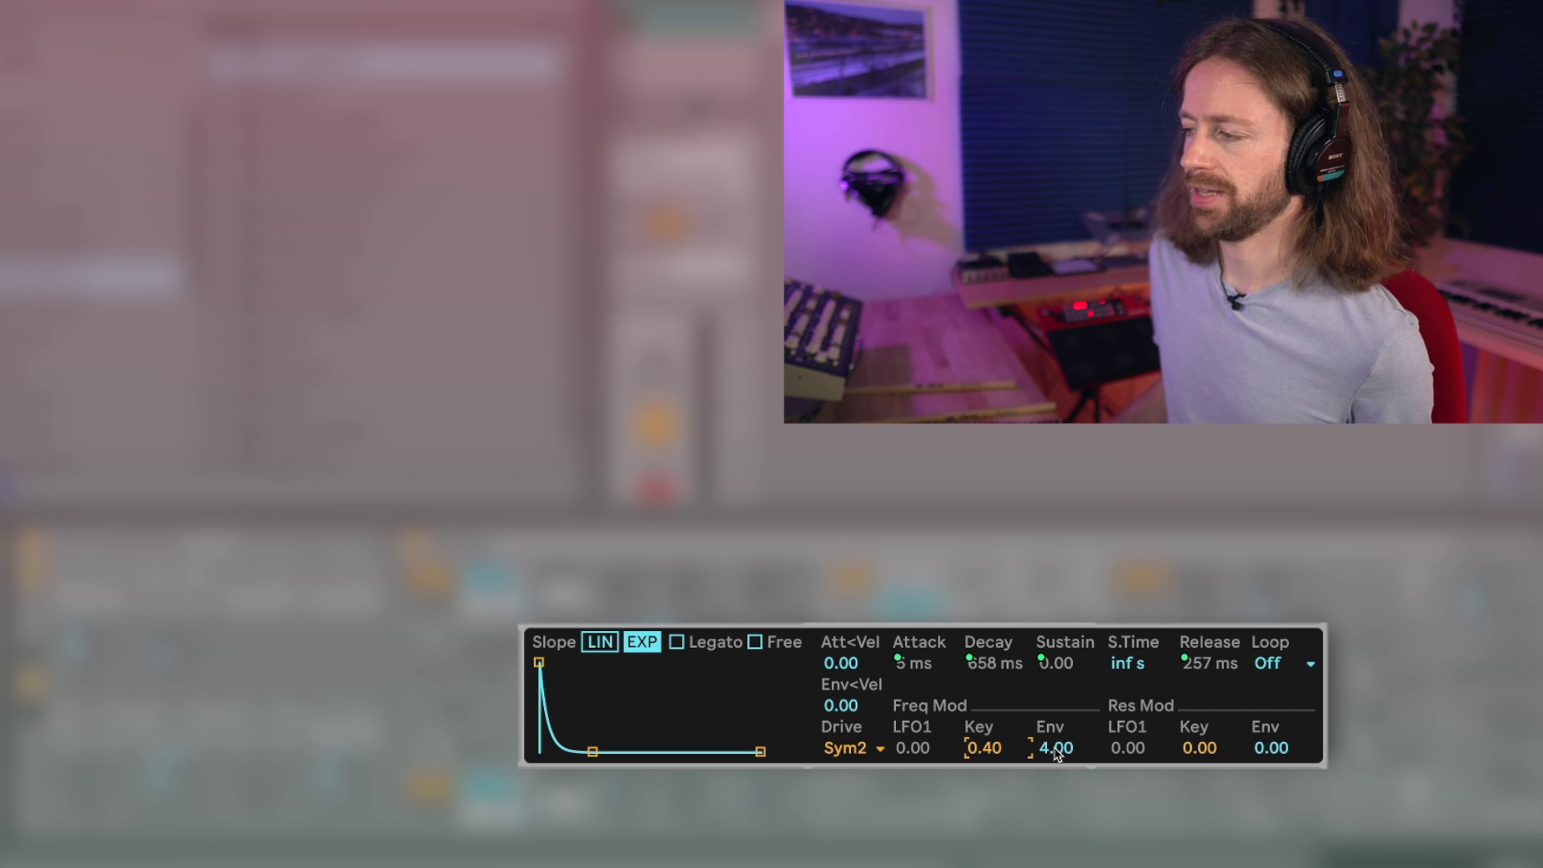
# Set filter key tracking to 0.40, envelope amount to 16.00, and FEG1 Decay to 452 ms.
pyautogui.moveTo(1045, 762); pyautogui.dragTo(1061, 753)
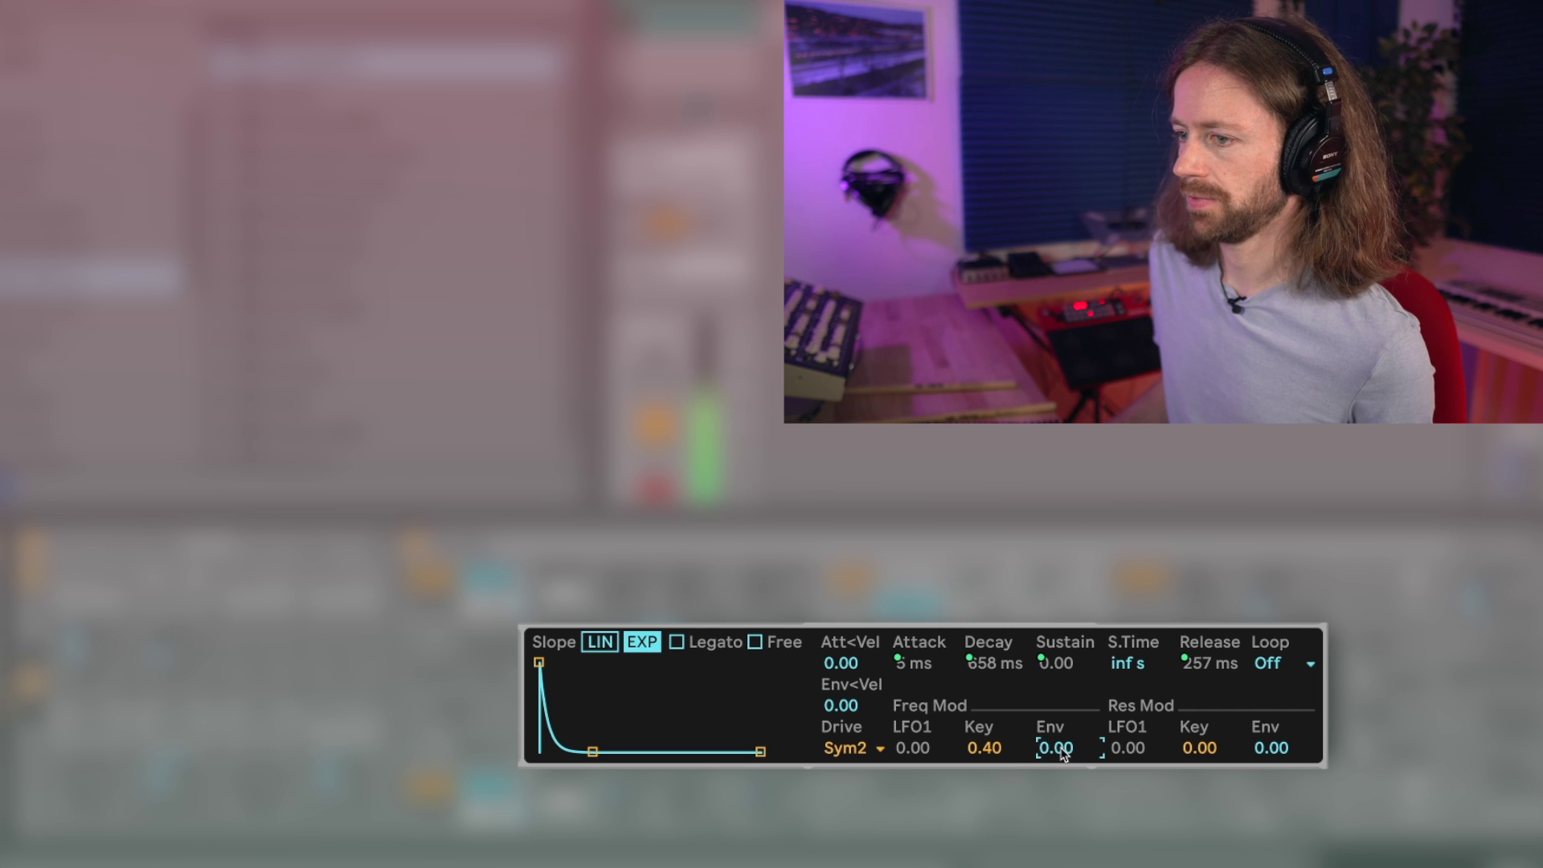
pyautogui.moveTo(1056, 748); pyautogui.dragTo(1055, 720)
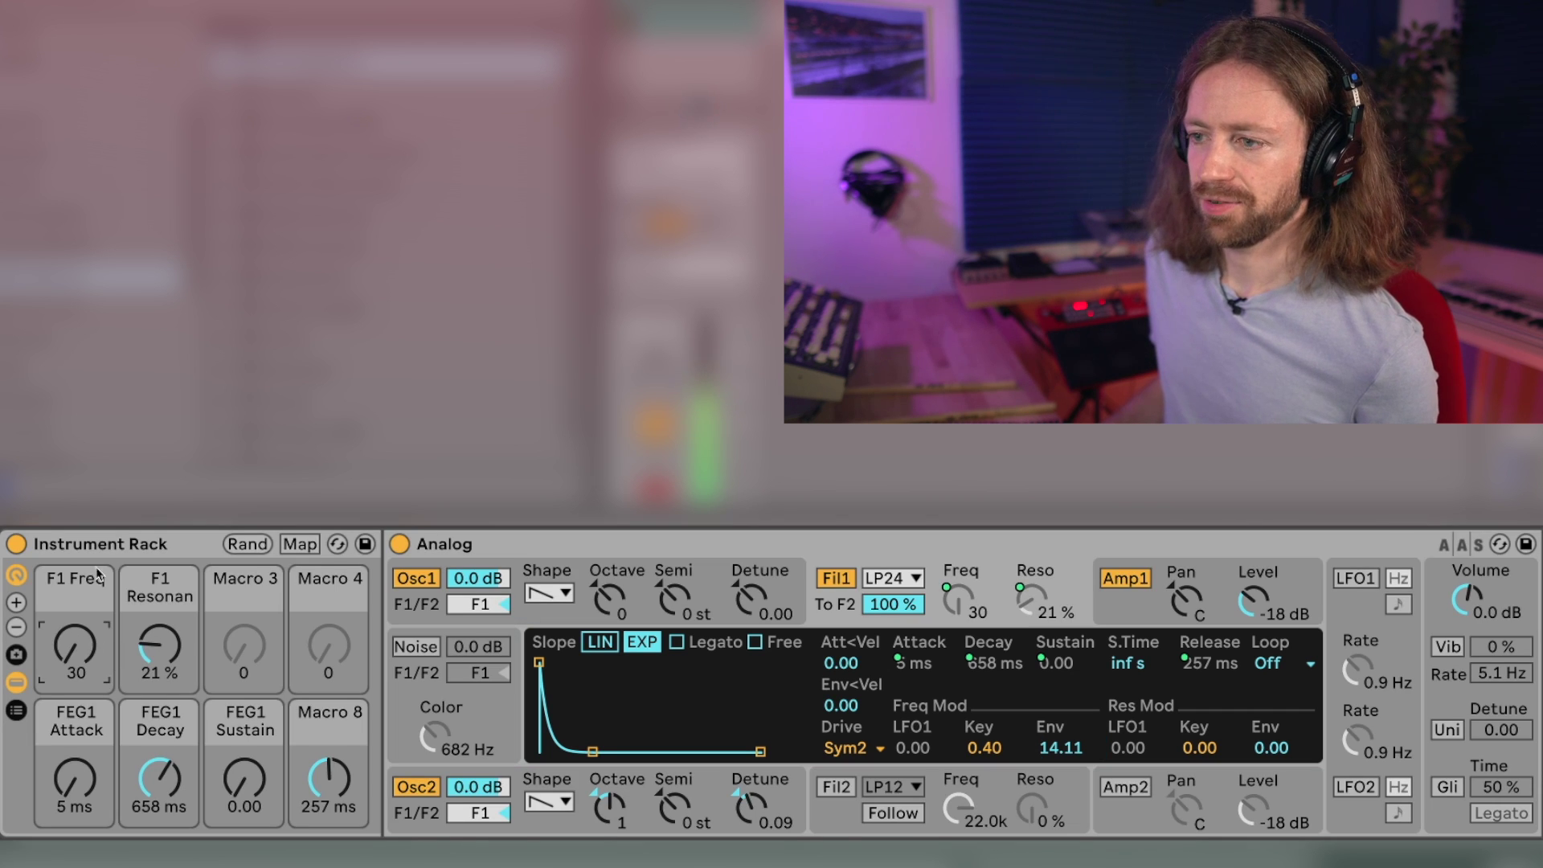
pyautogui.moveTo(157, 792)
pyautogui.mouseDown()
pyautogui.moveTo(157, 828)
pyautogui.moveTo(157, 803)
pyautogui.mouseUp()
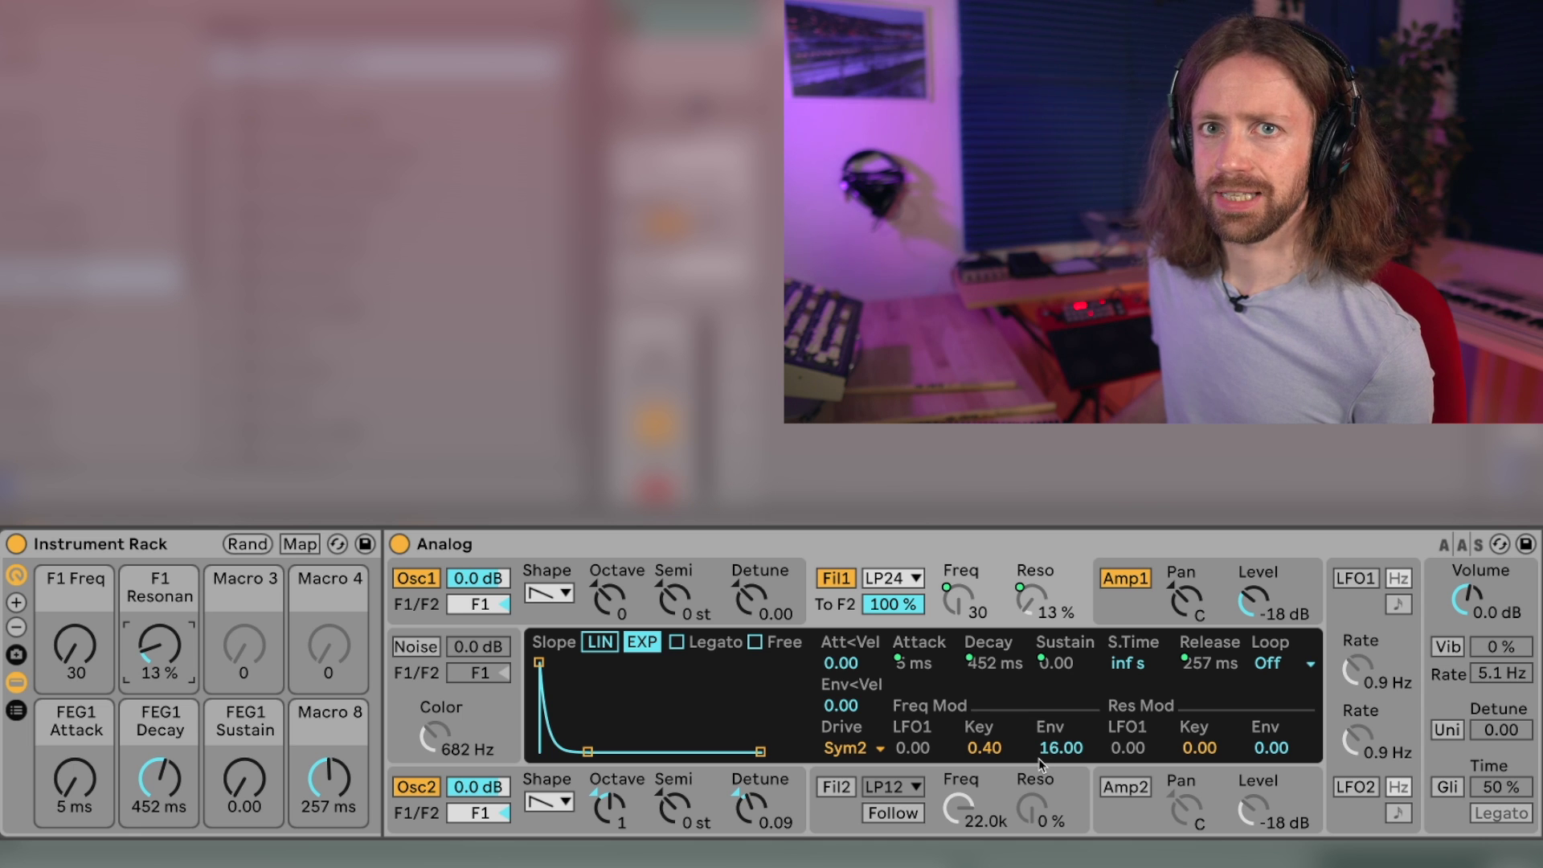
pyautogui.rightClick(1062, 748)
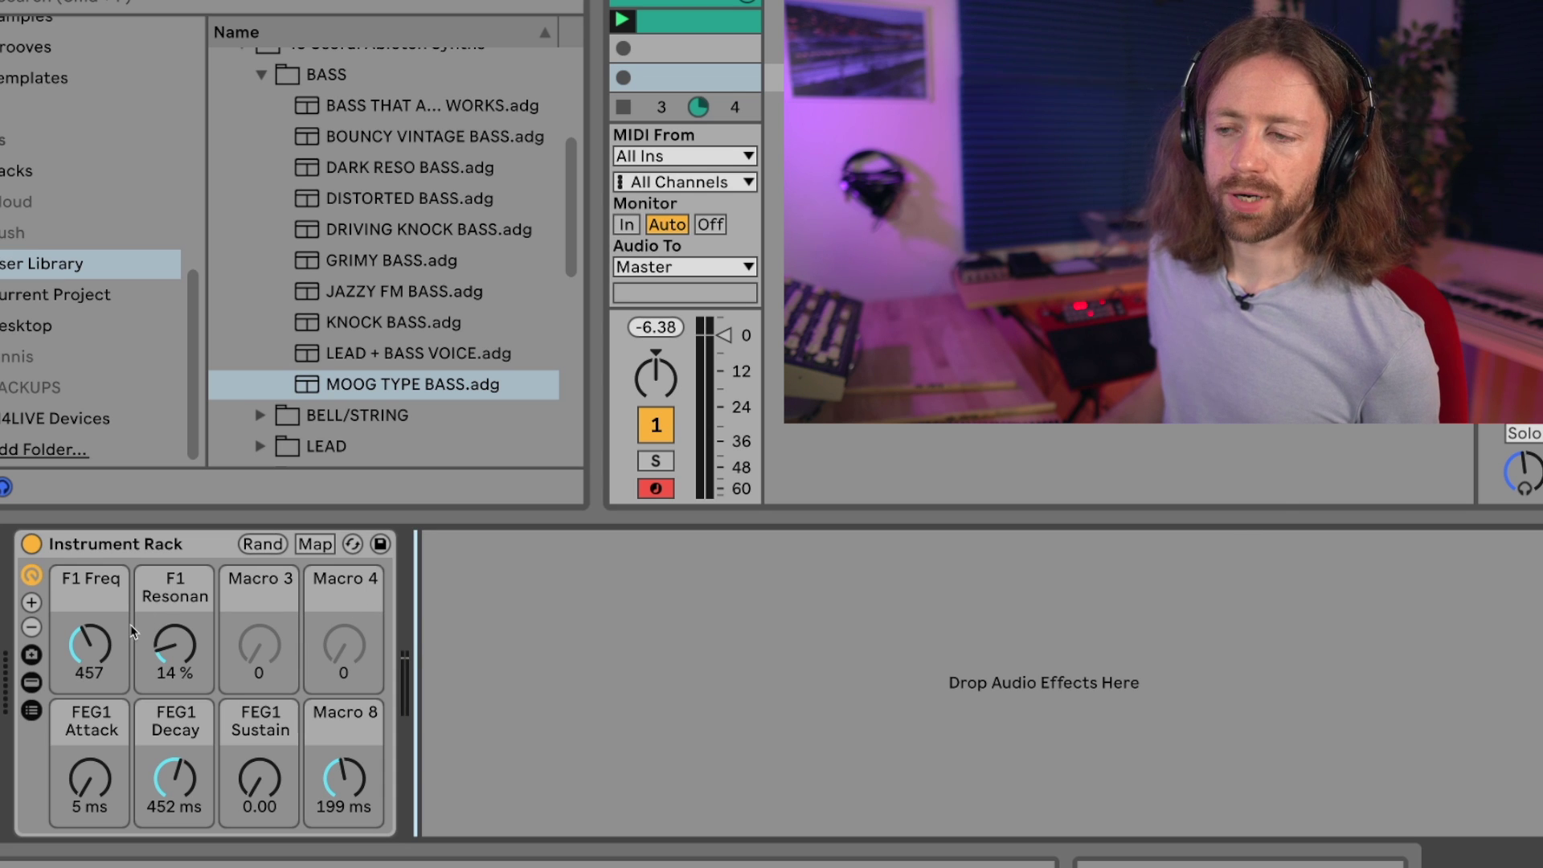
# Colour F1 Freq green, F1 Resonance yellow-green, FEG1 Attack orange, Decay salmon, Sustain pink, Macro 8 brick red.
pyautogui.rightClick(80, 581)
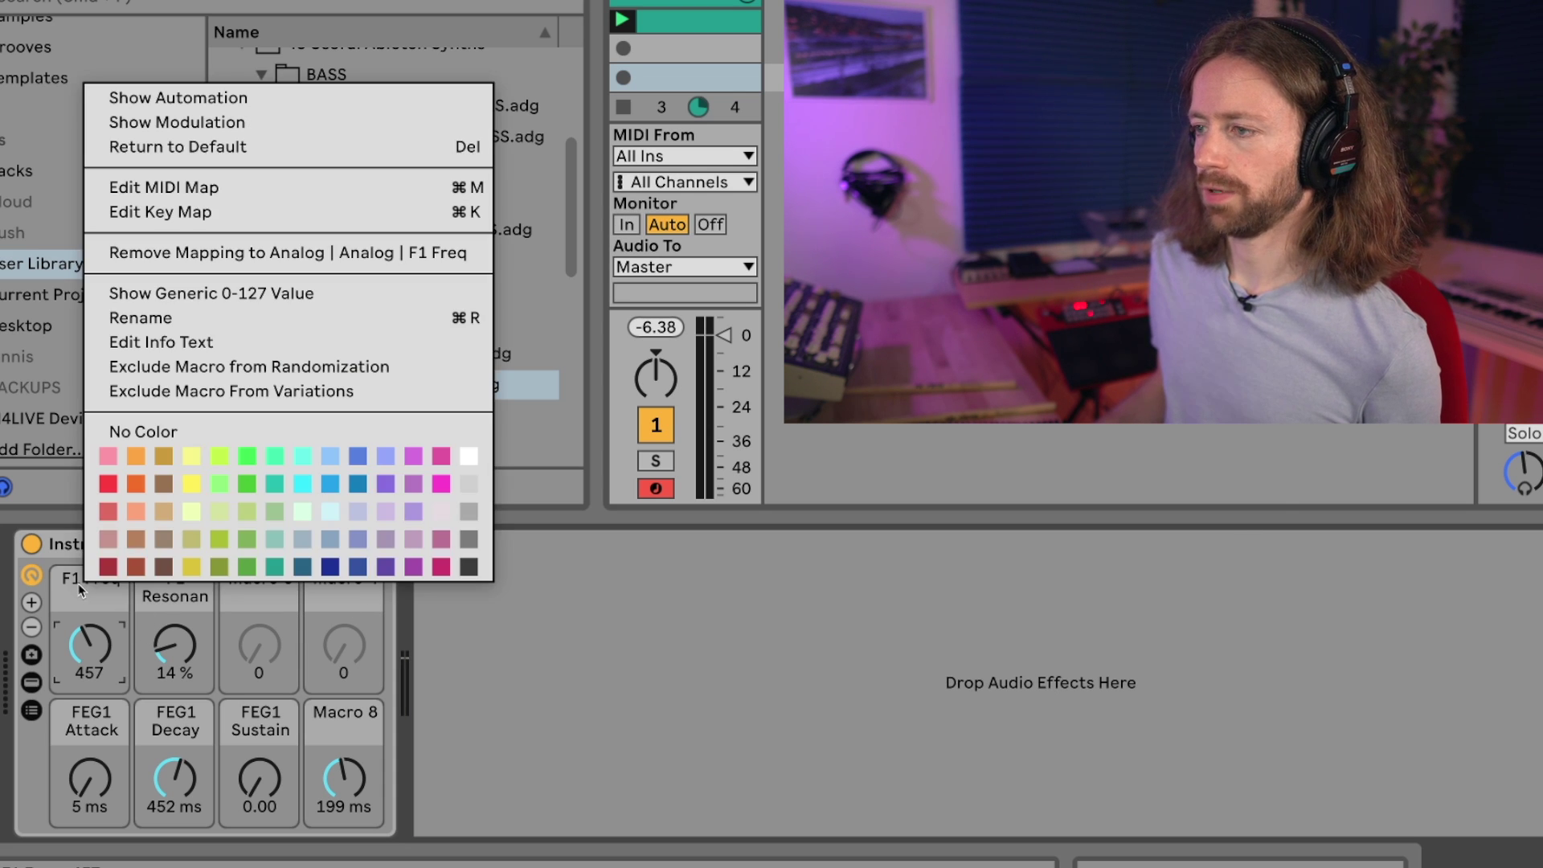
pyautogui.click(259, 515)
pyautogui.rightClick(197, 573)
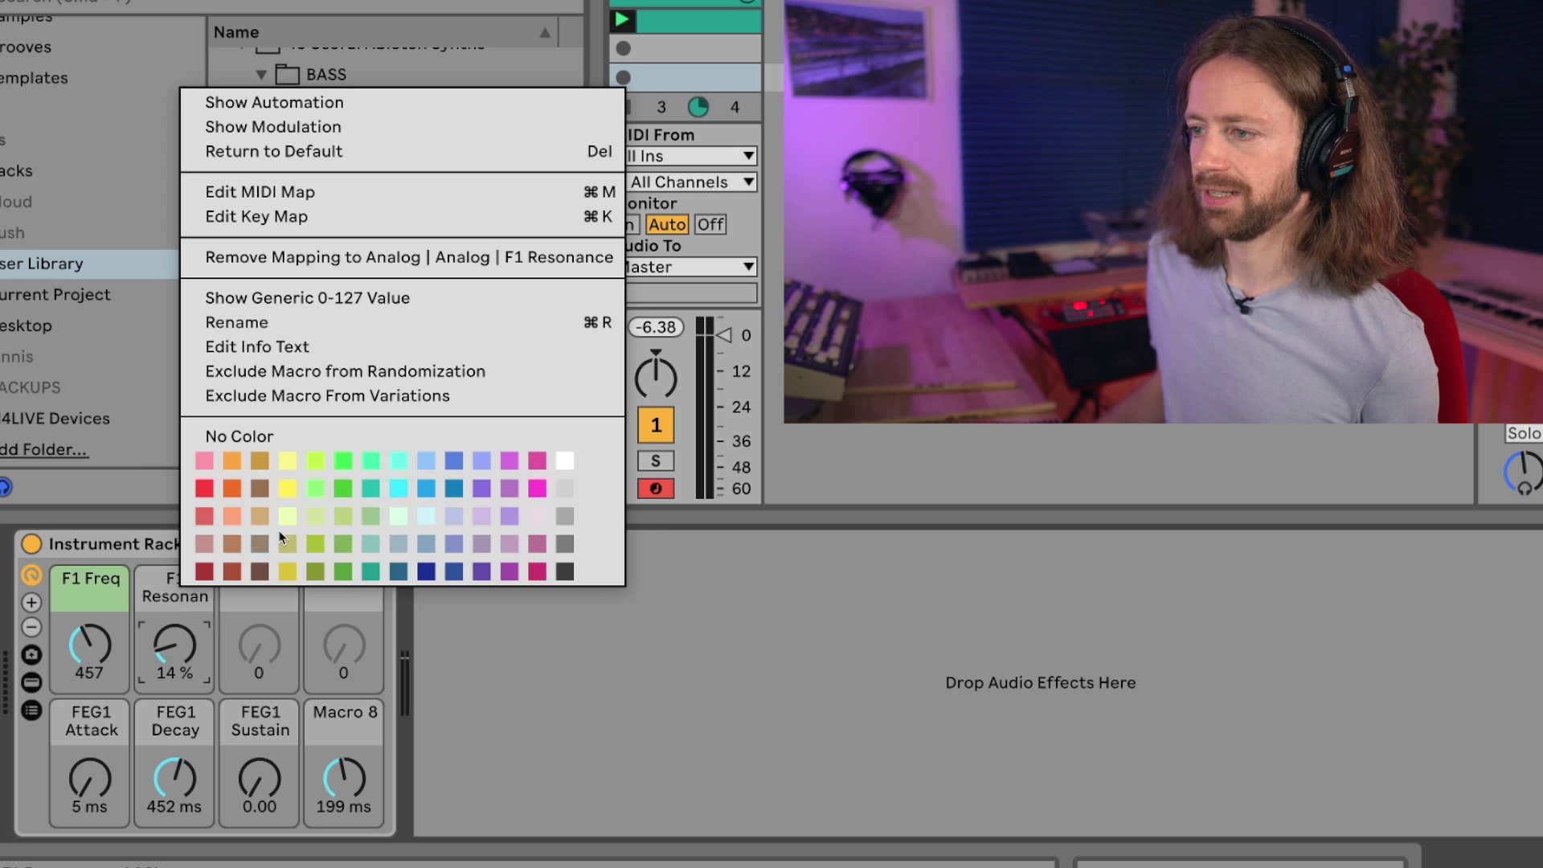
pyautogui.click(316, 542)
pyautogui.rightClick(104, 727)
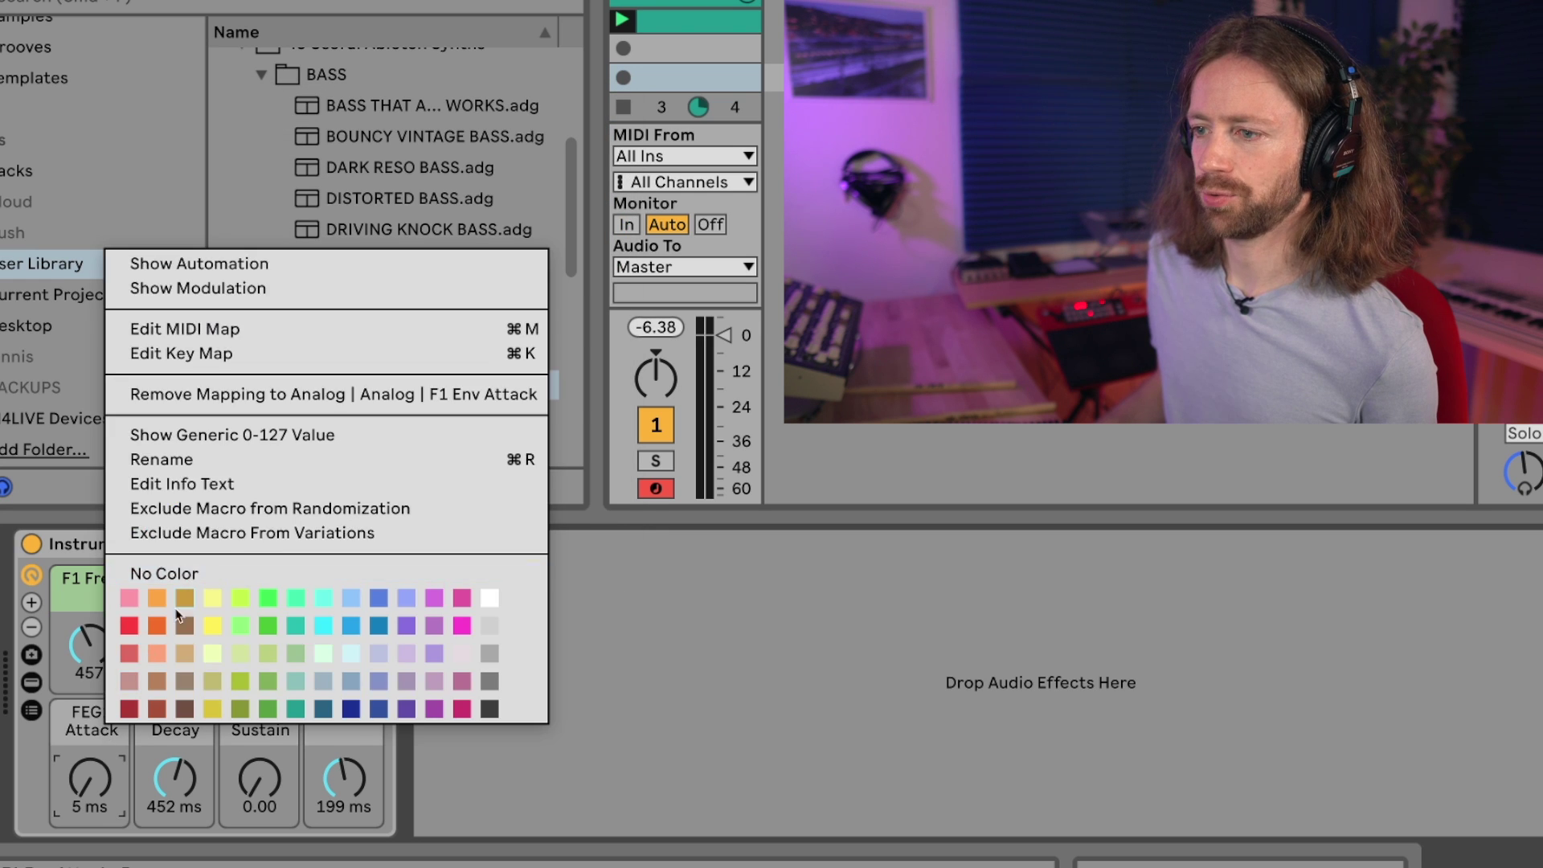
pyautogui.click(153, 628)
pyautogui.rightClick(168, 711)
pyautogui.click(190, 643)
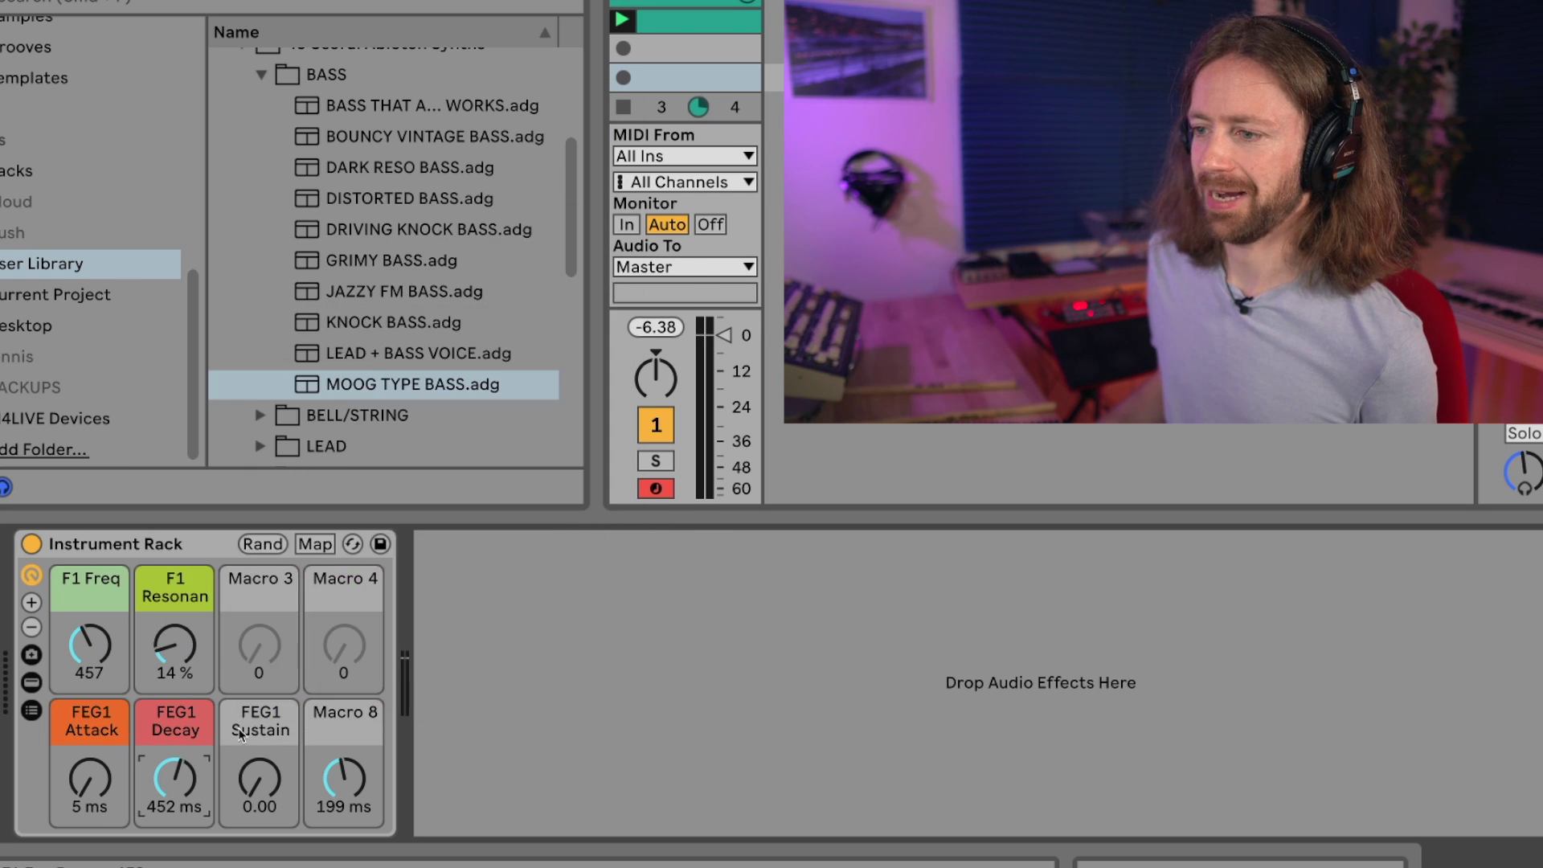
pyautogui.rightClick(246, 726)
pyautogui.click(268, 685)
pyautogui.rightClick(344, 733)
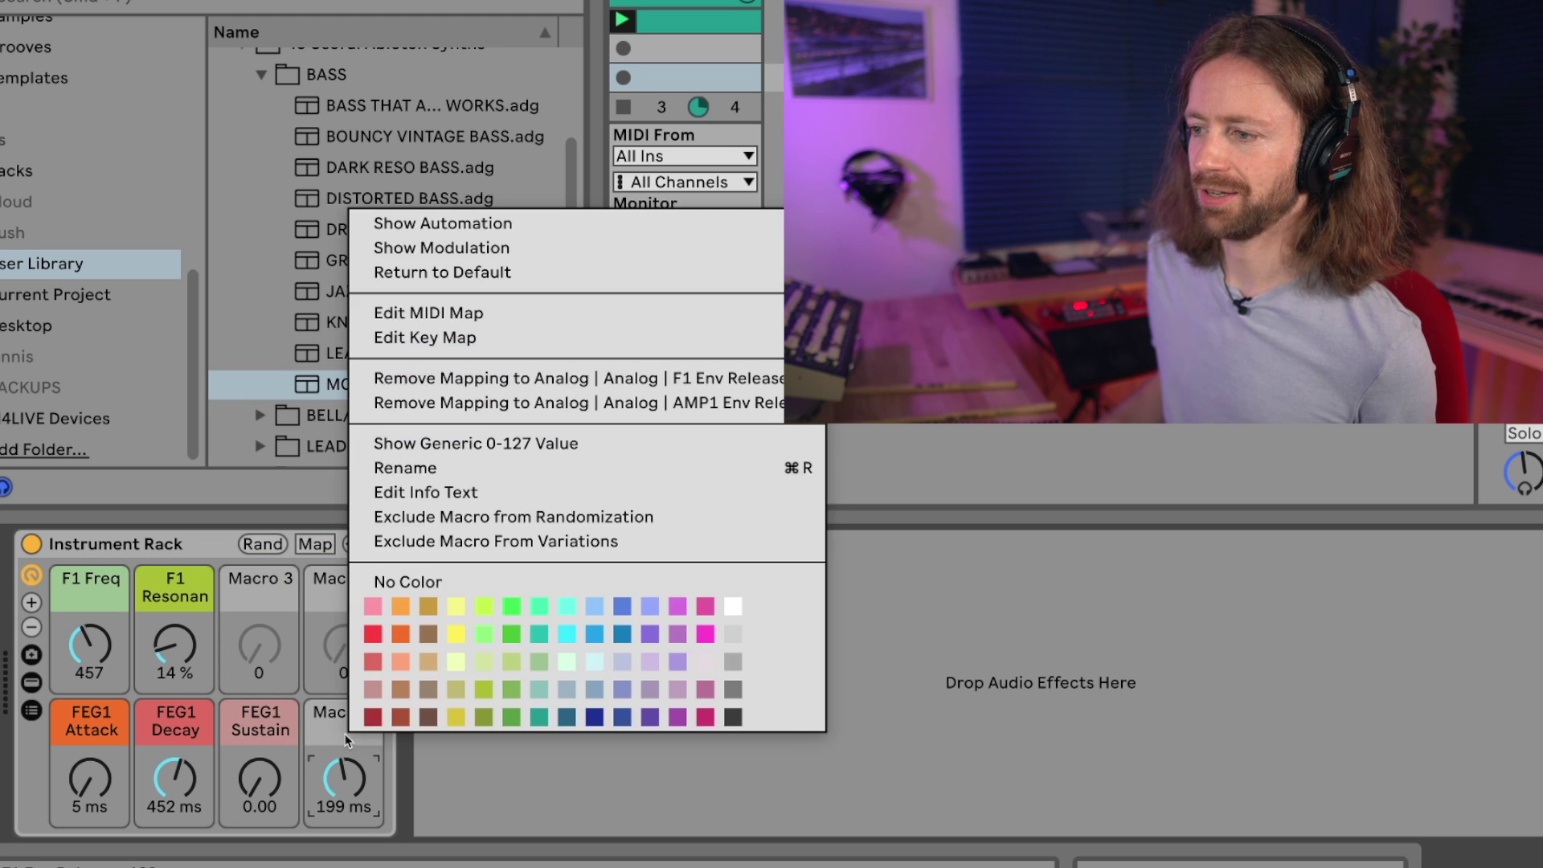
pyautogui.click(403, 721)
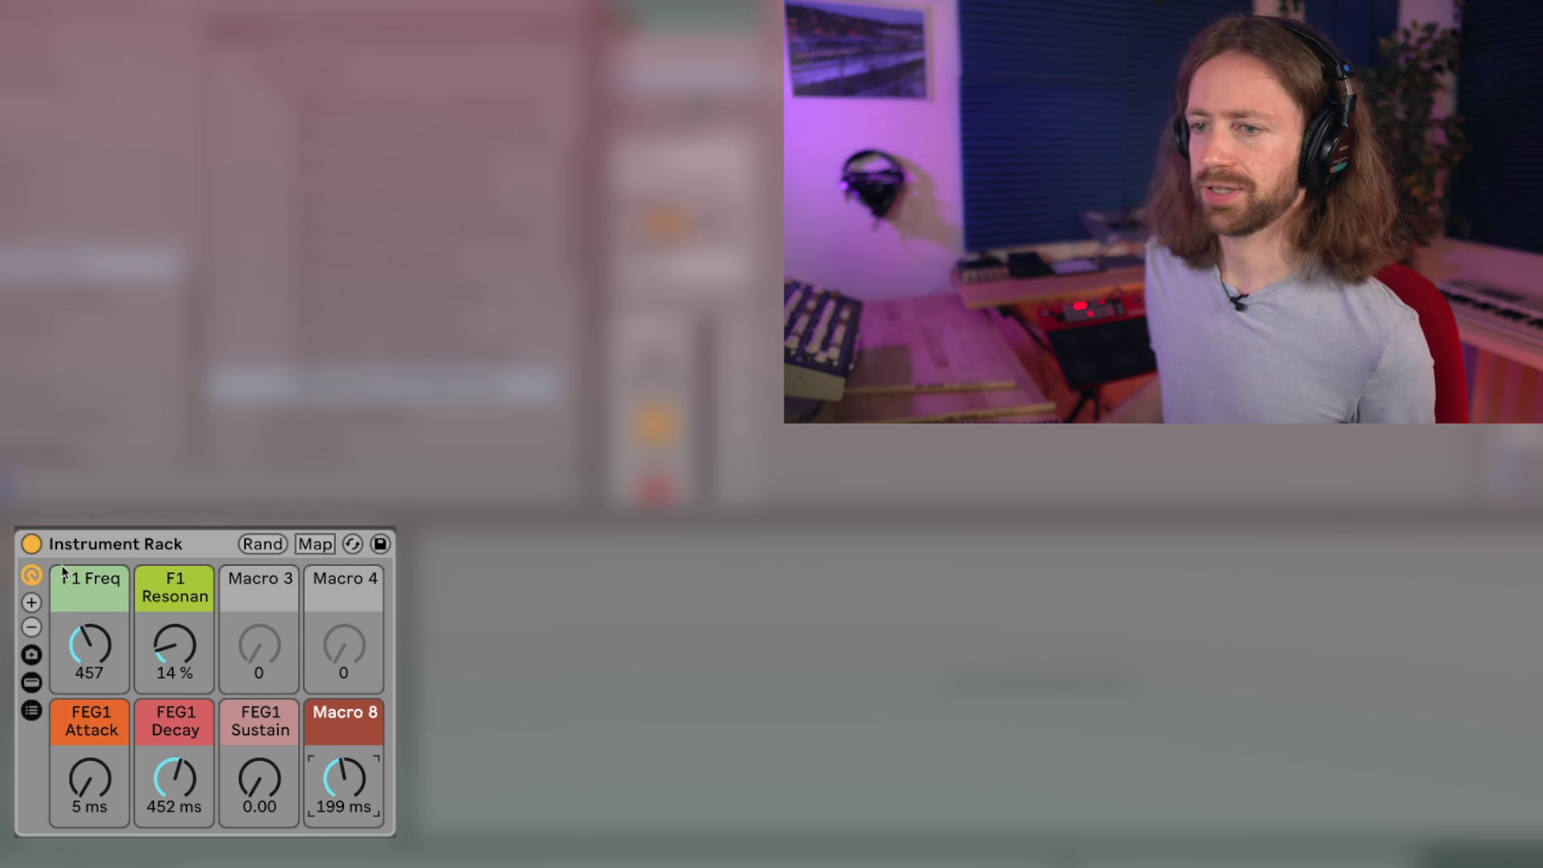
# Store the current macro settings as a variation named 'Default'.
pyautogui.click(32, 656)
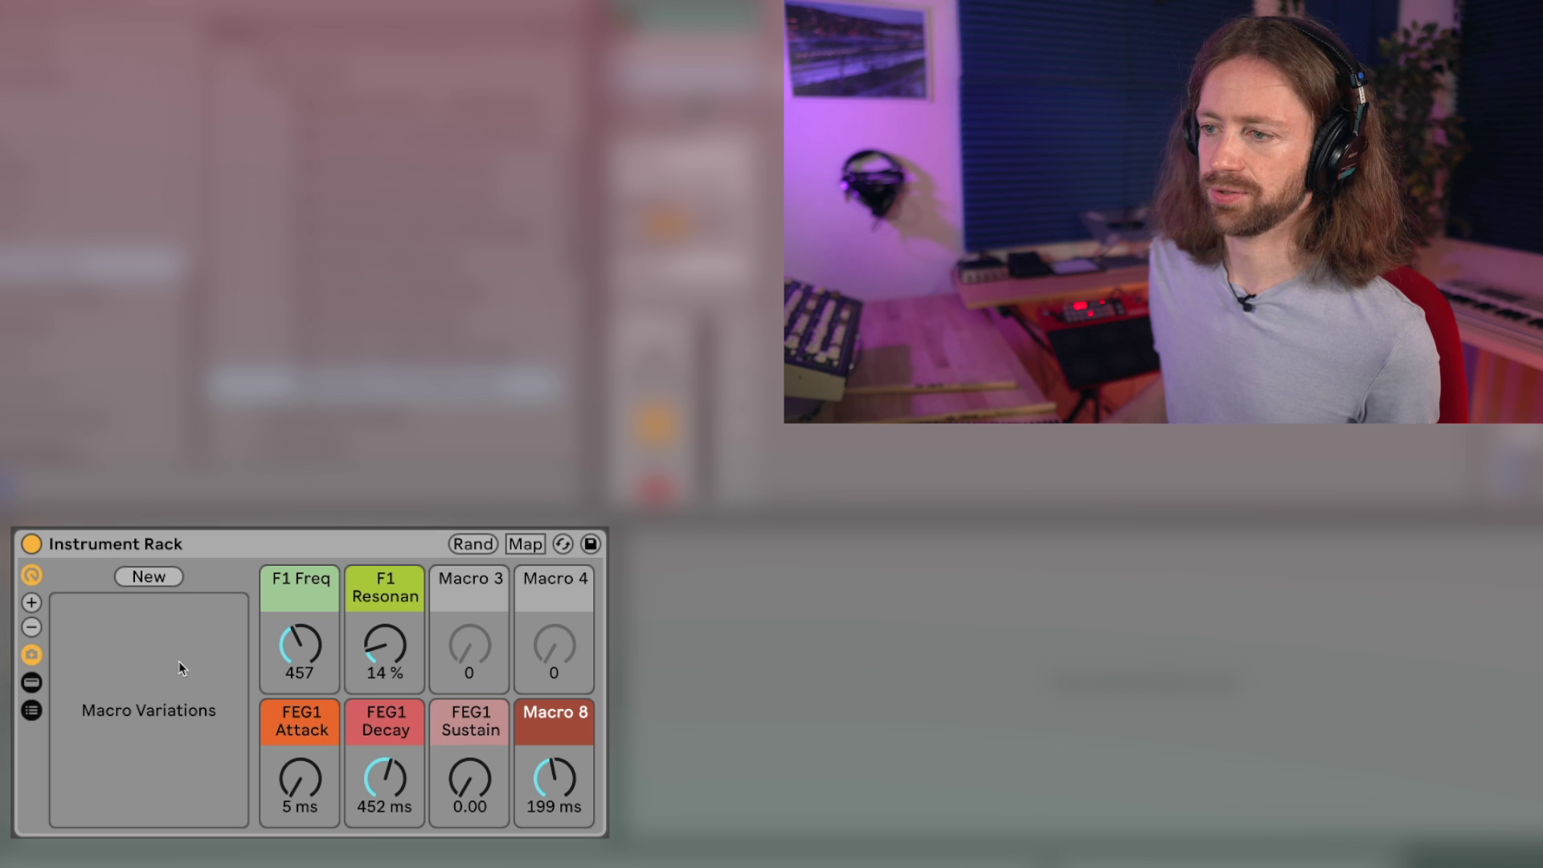
pyautogui.click(149, 576)
pyautogui.click(159, 600)
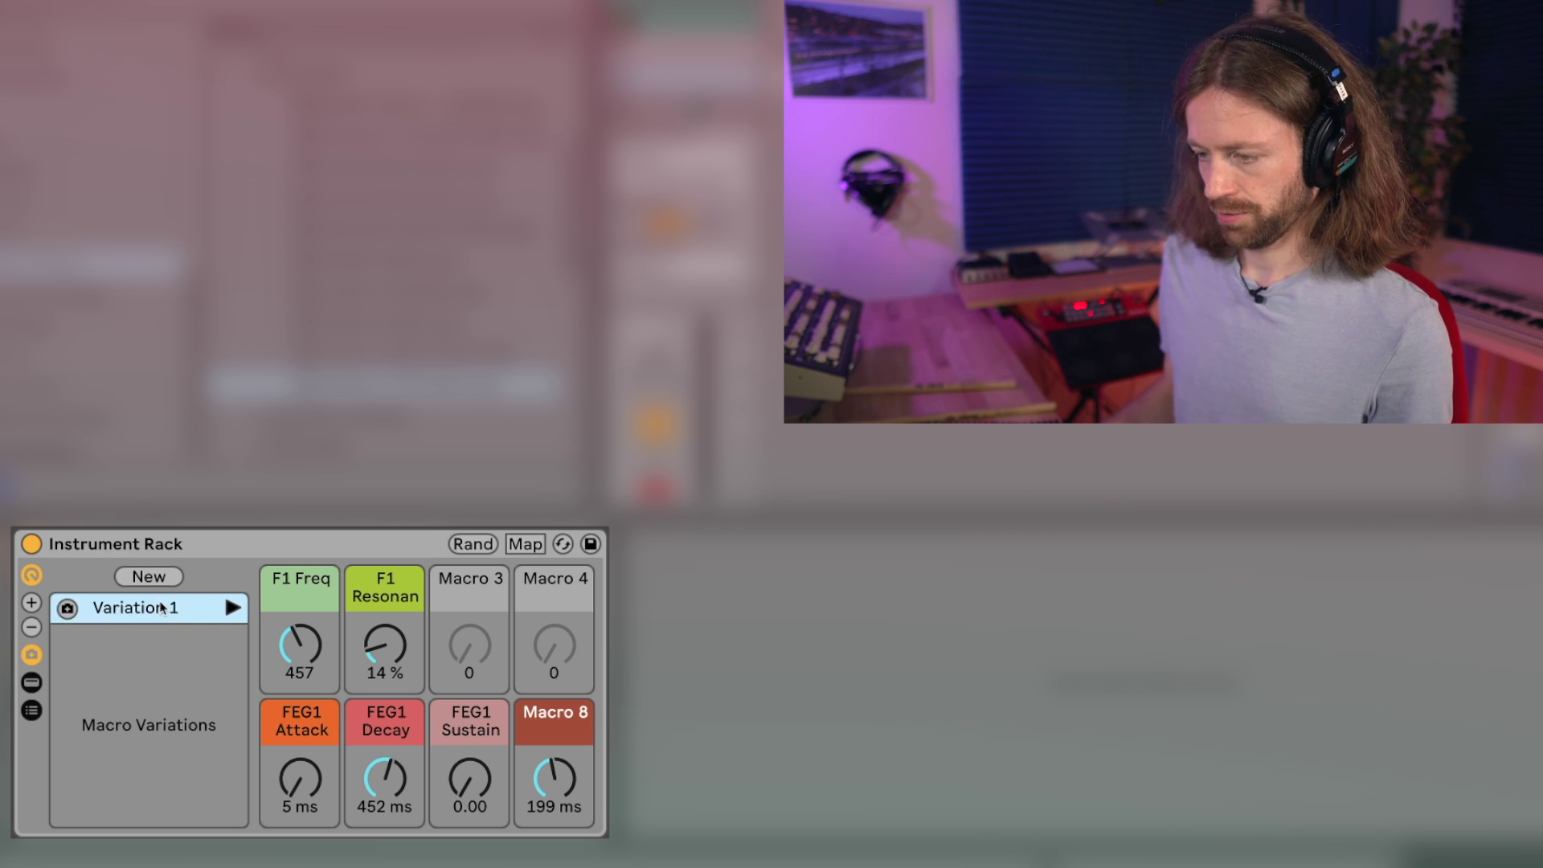
pyautogui.hotkey('ctrl', 'r')
pyautogui.write('Default')
pyautogui.press('Return')
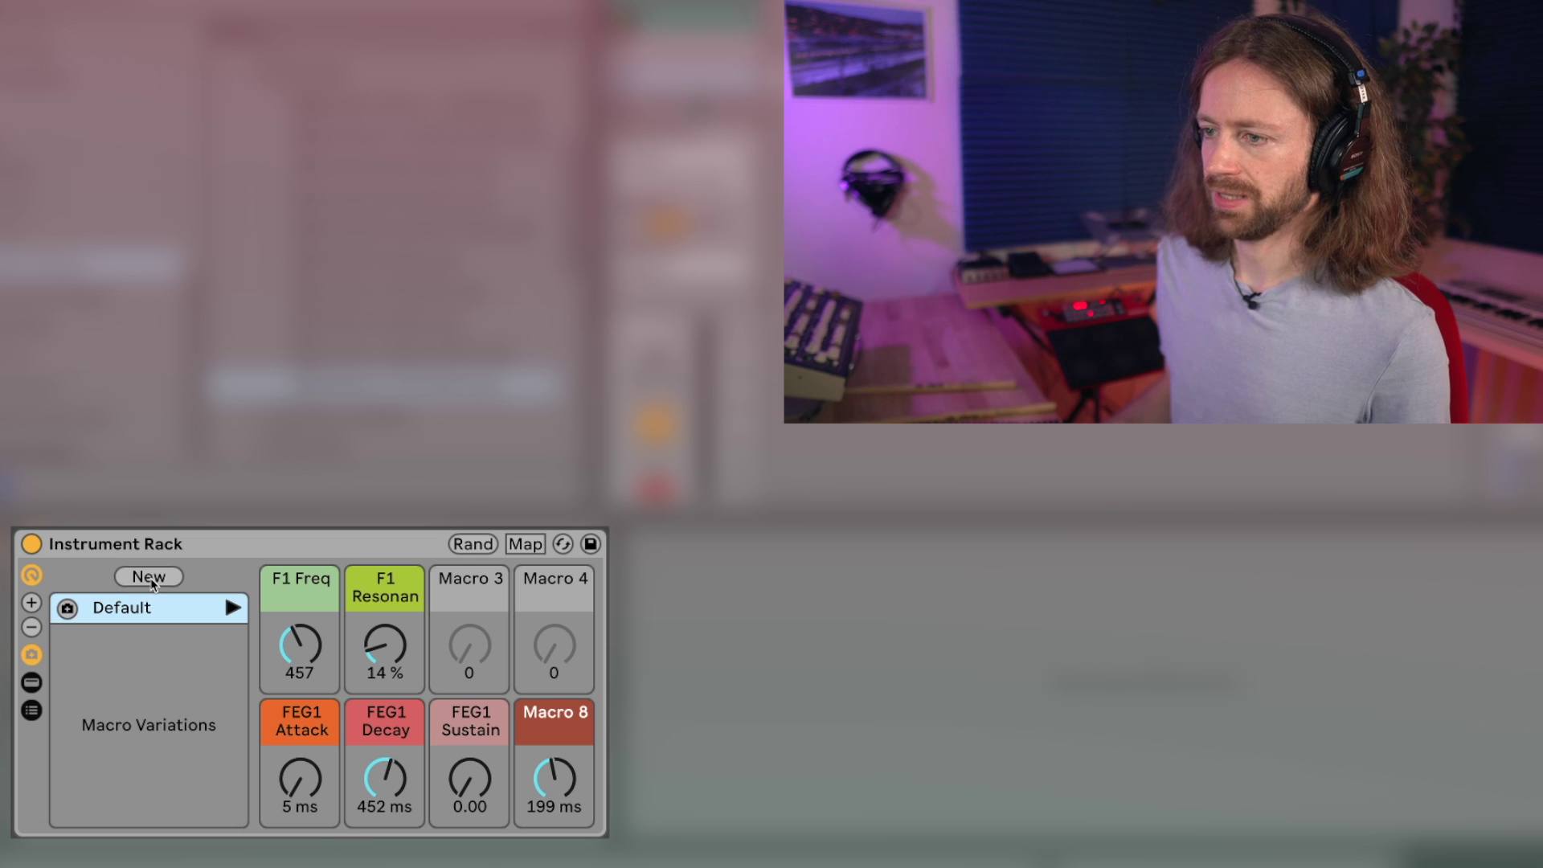
# Add a 'Long' variation with FEG1 Decay at 1.58 s, resave it, and compare with Default.
pyautogui.click(149, 578)
pyautogui.click(145, 636)
pyautogui.hotkey('ctrl', 'r')
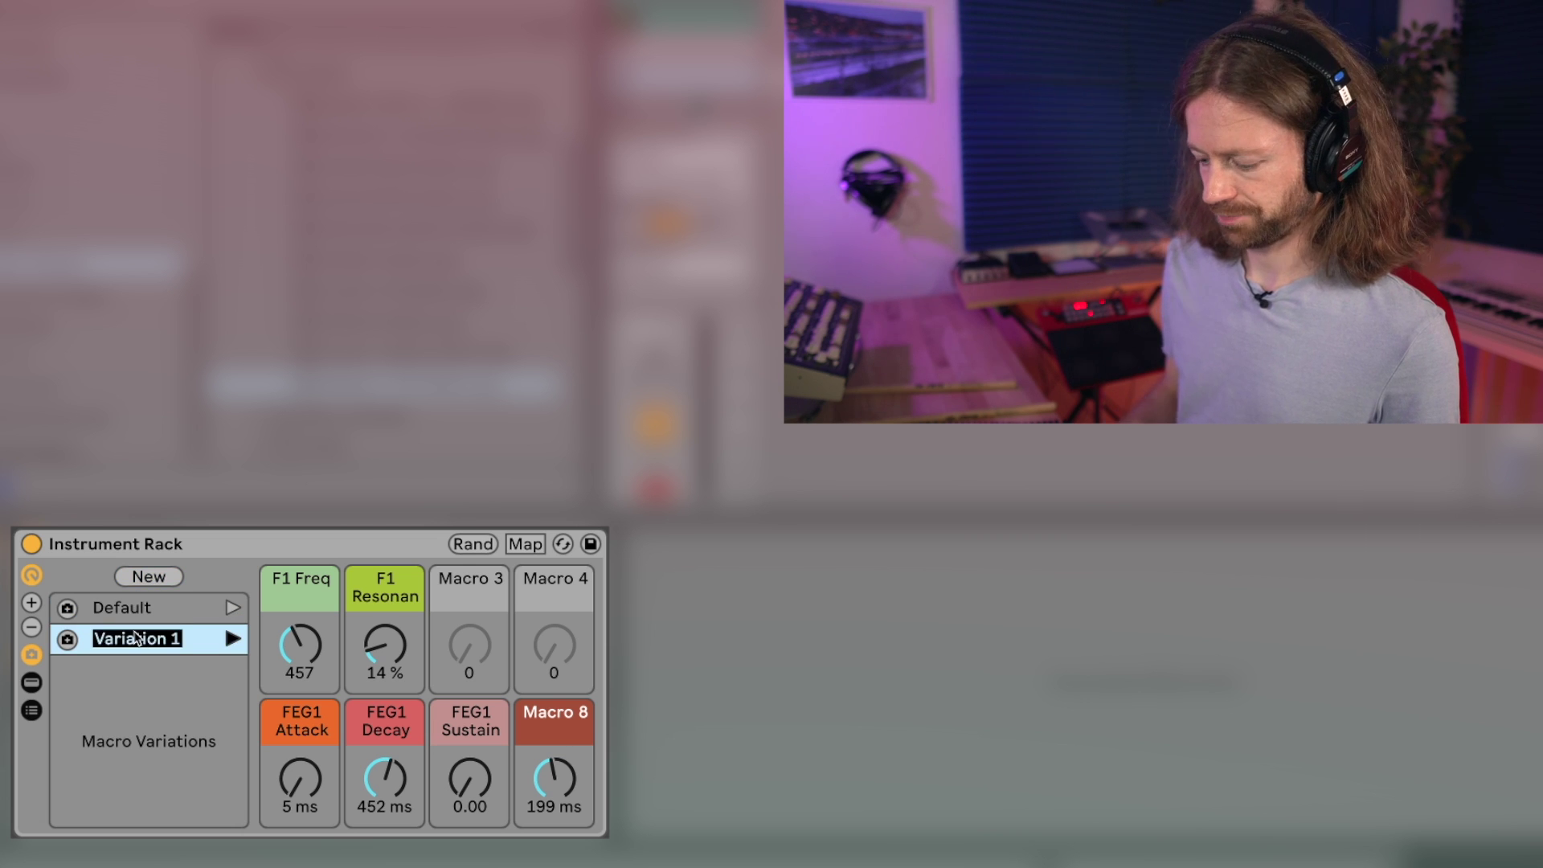
pyautogui.write('Long')
pyautogui.press('Return')
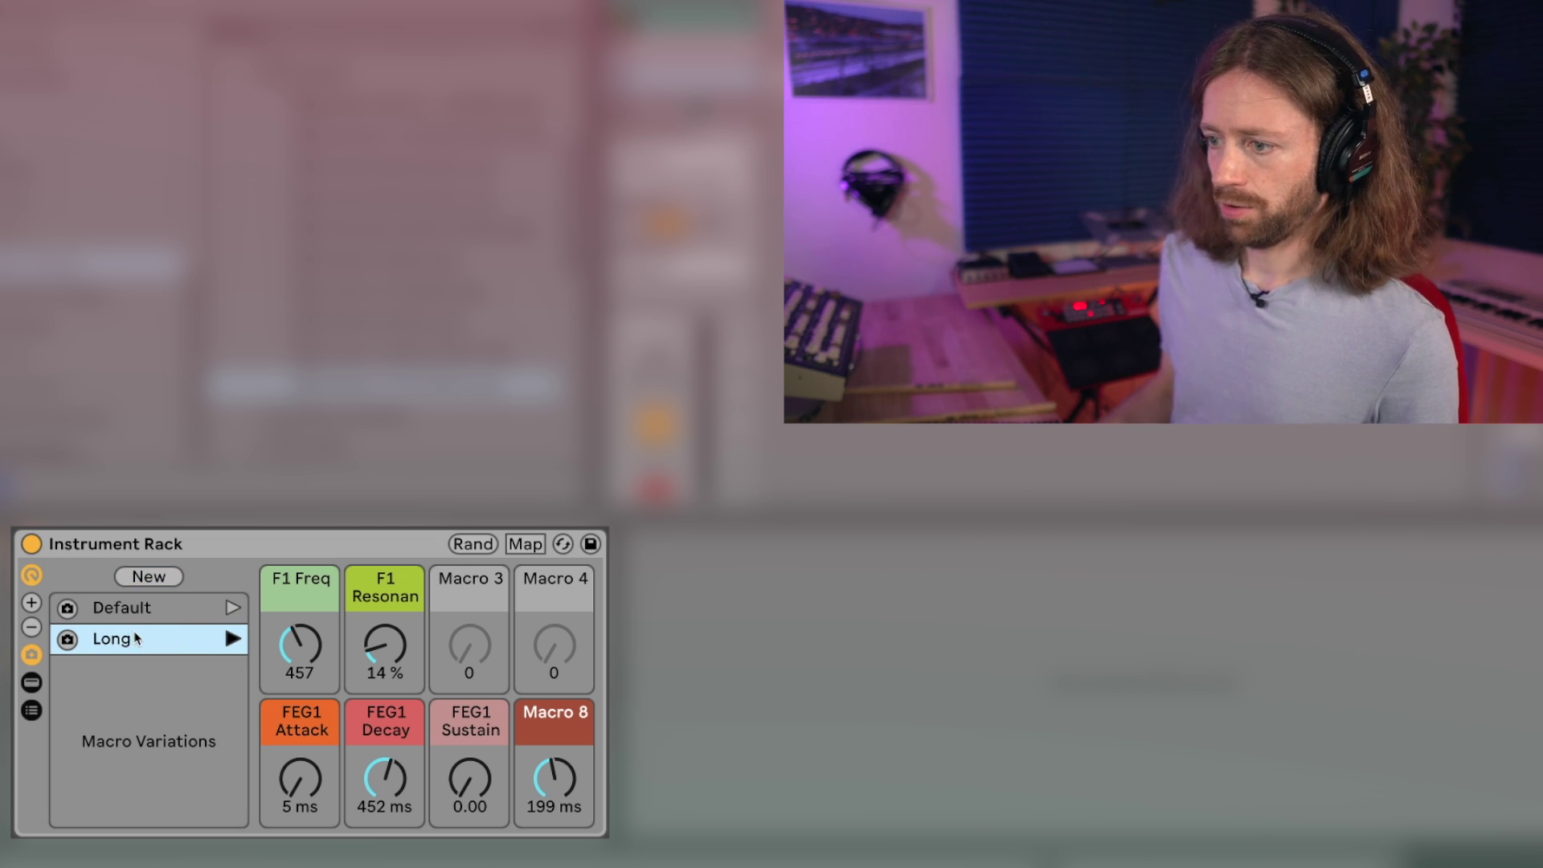
pyautogui.moveTo(381, 786); pyautogui.dragTo(560, 798)
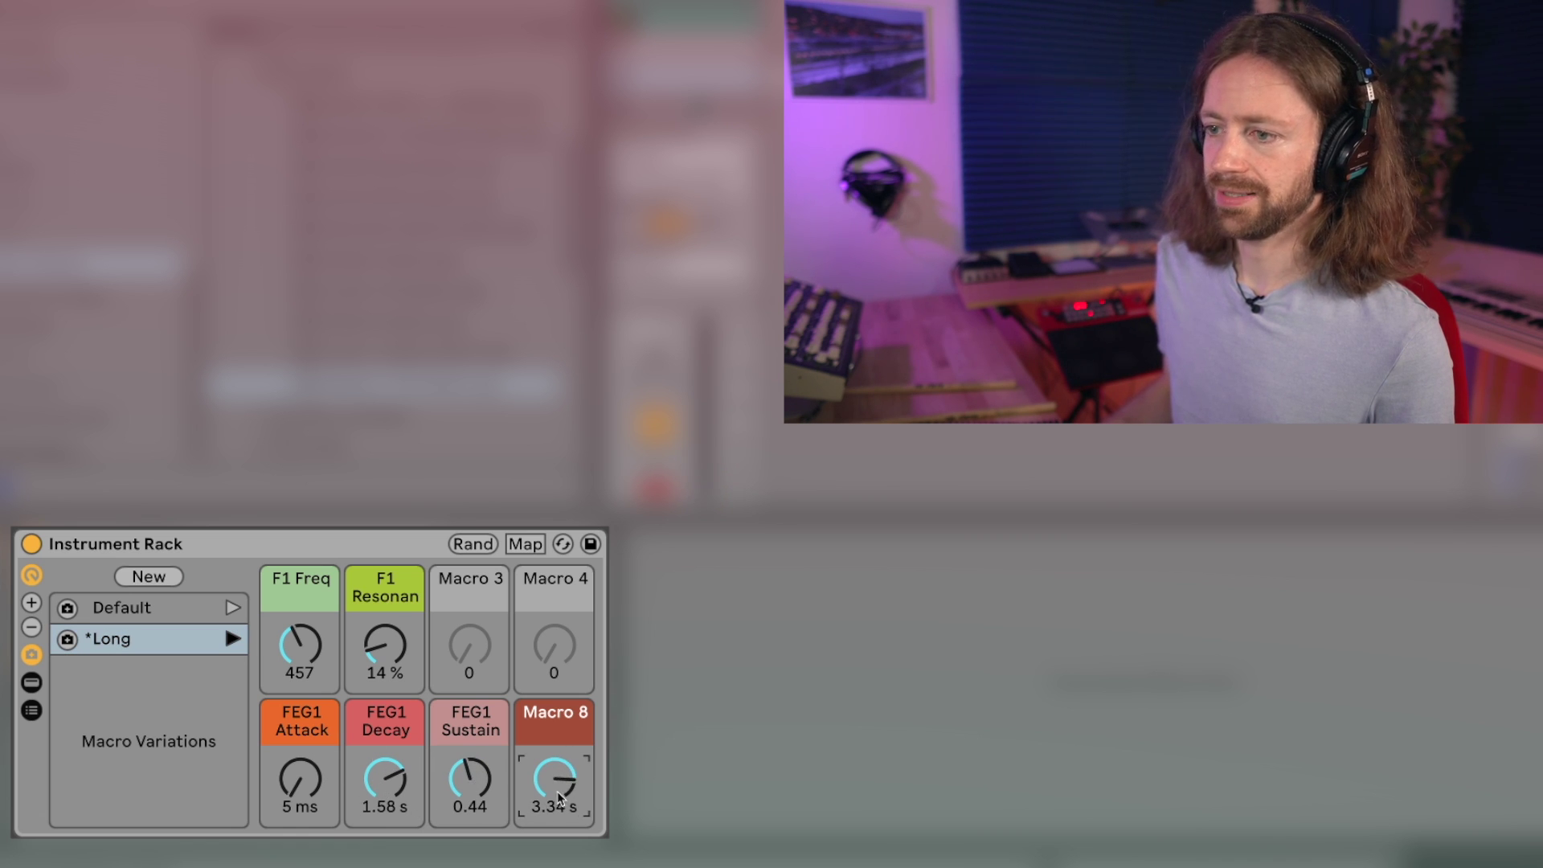
pyautogui.click(64, 639)
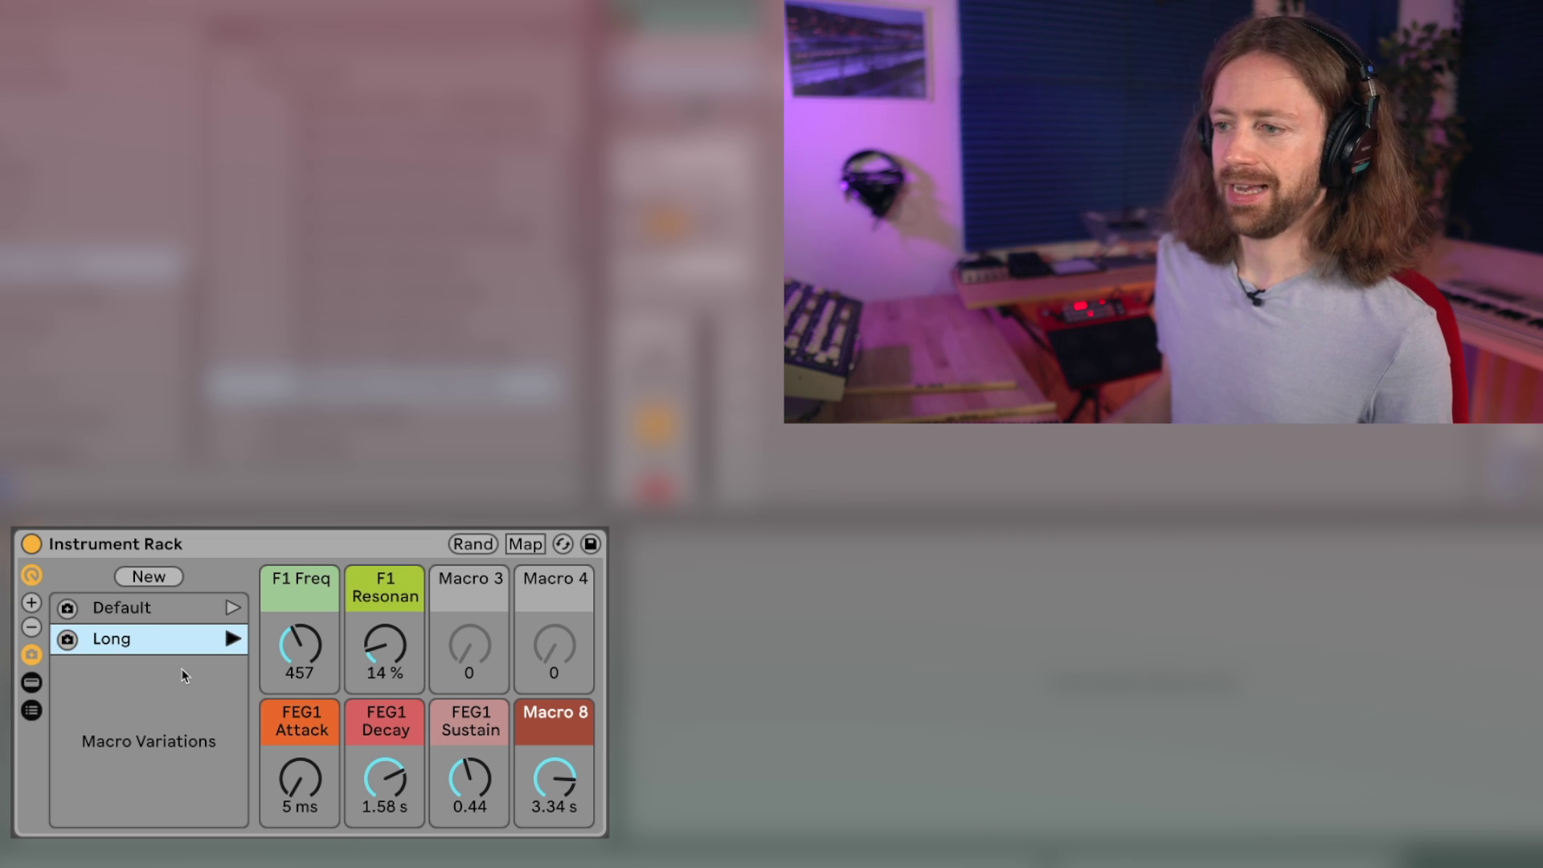
pyautogui.click(232, 608)
pyautogui.click(232, 639)
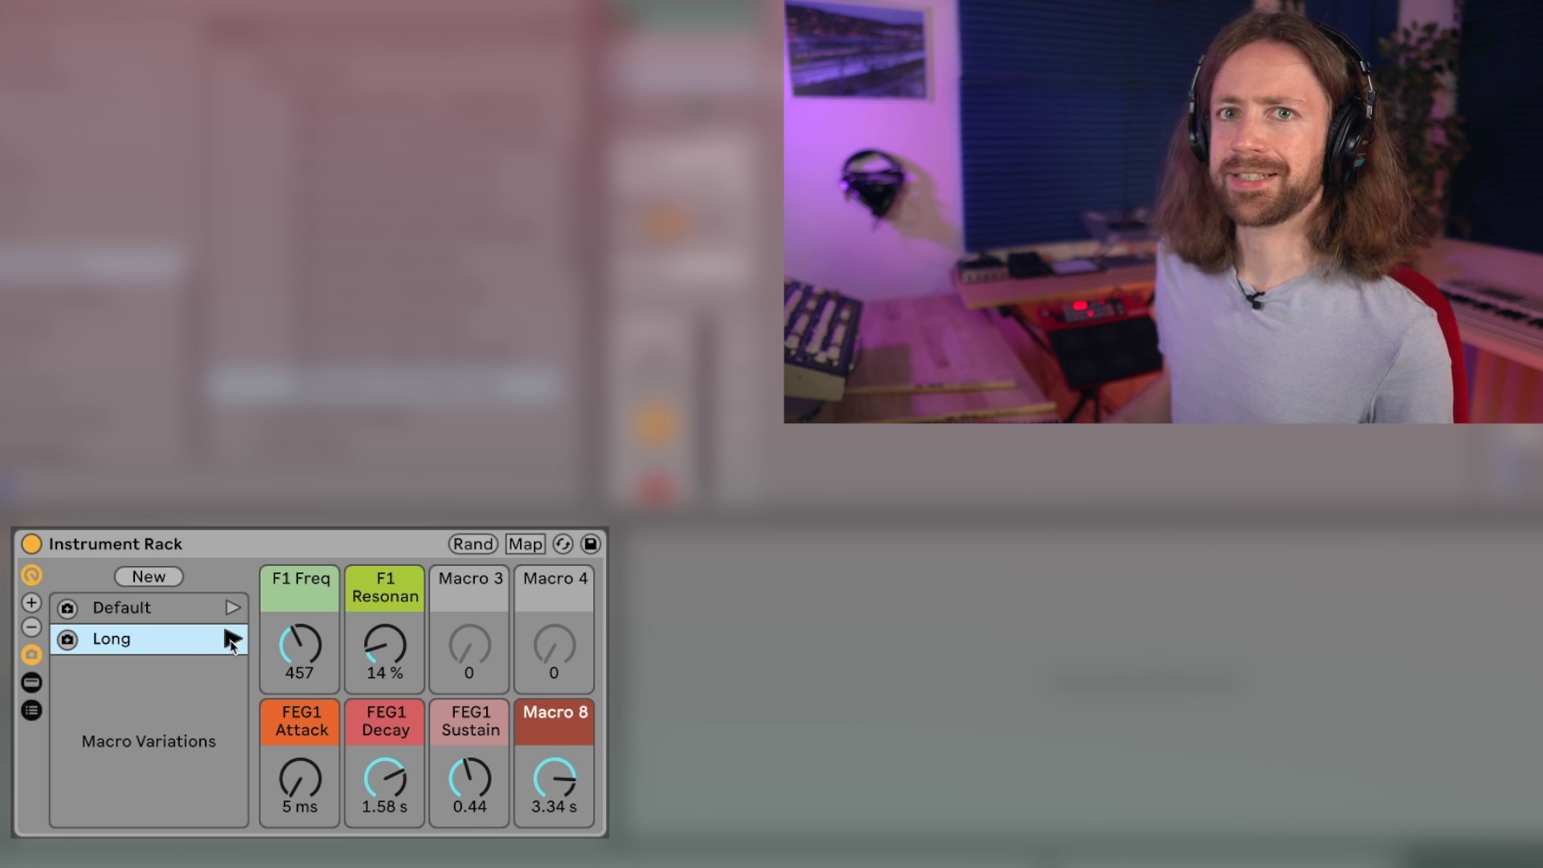